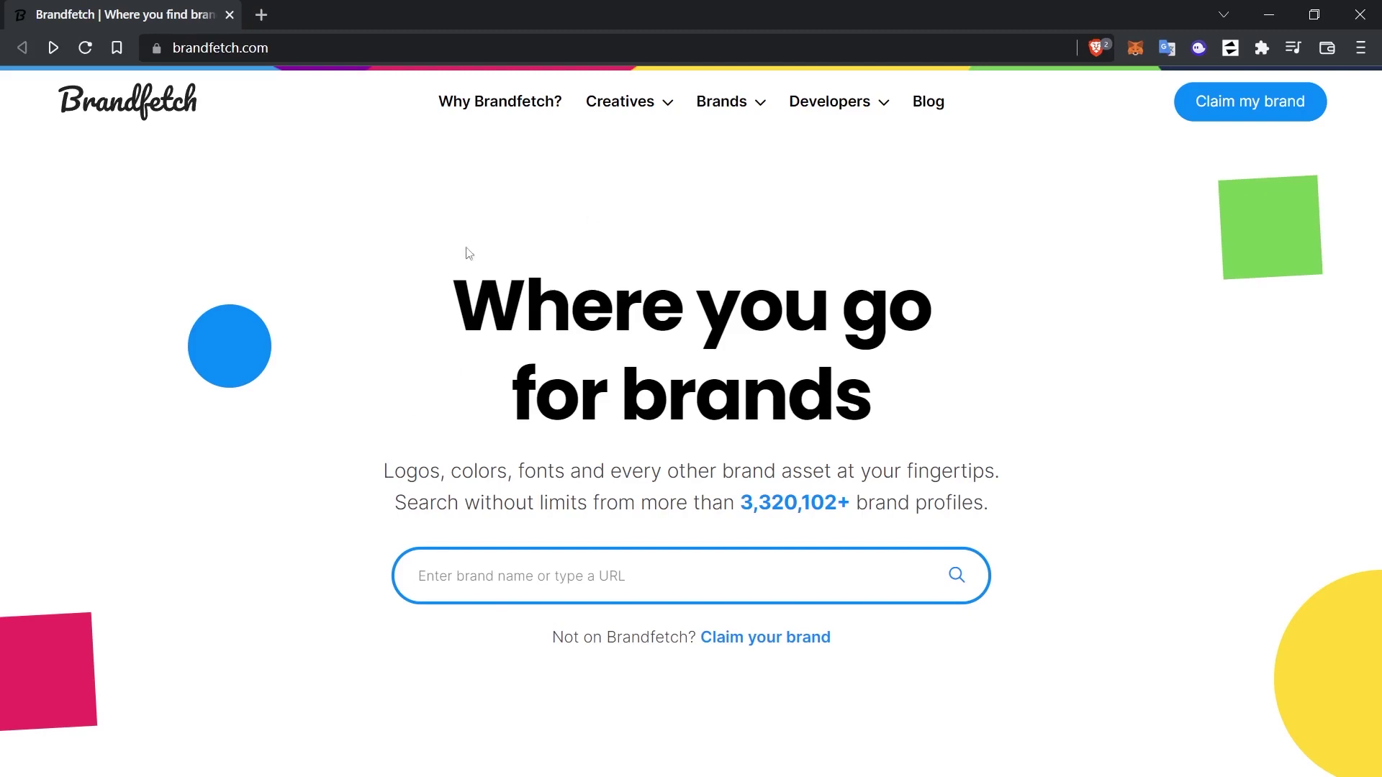
# - Open the full Brandfetch plugins list from the Creatives menu and scroll down to the Adobe Photoshop card
pyautogui.click(633, 105)
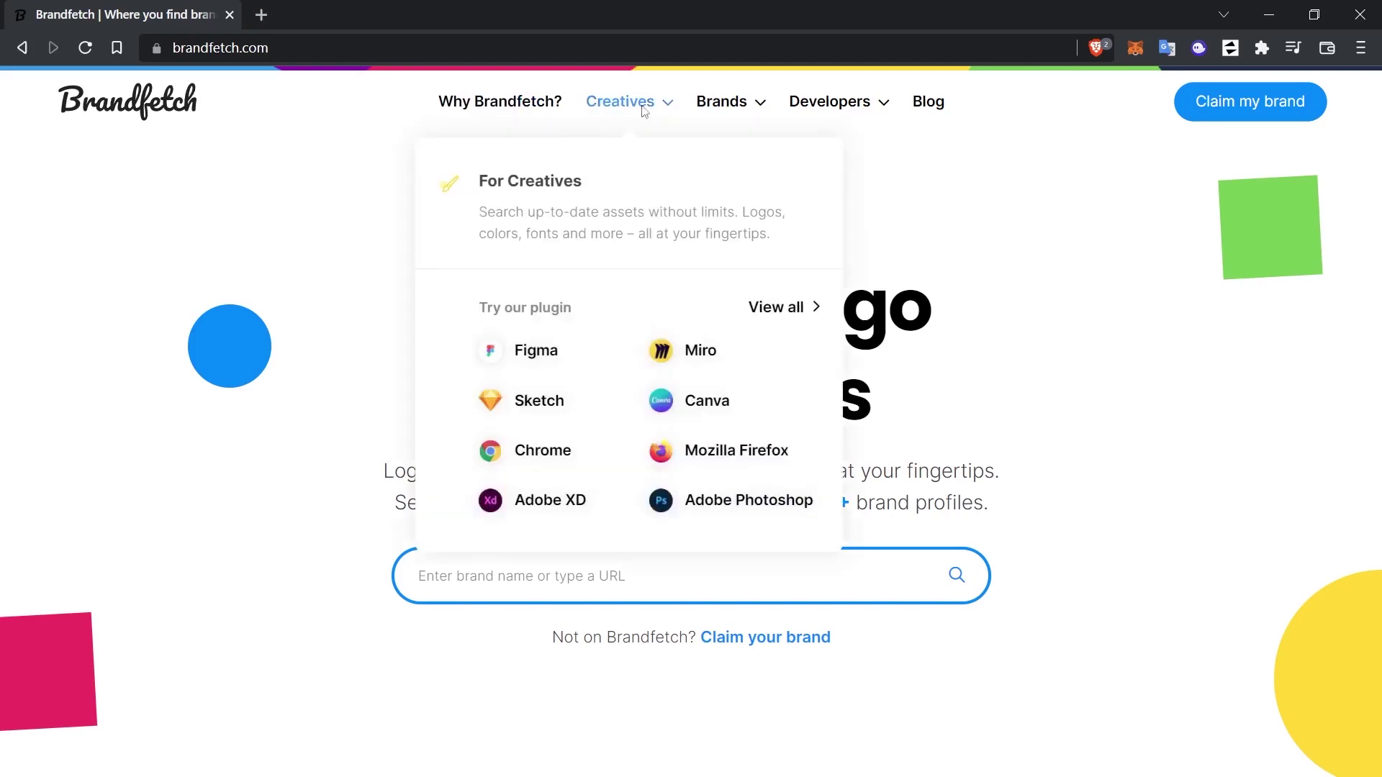
pyautogui.click(796, 309)
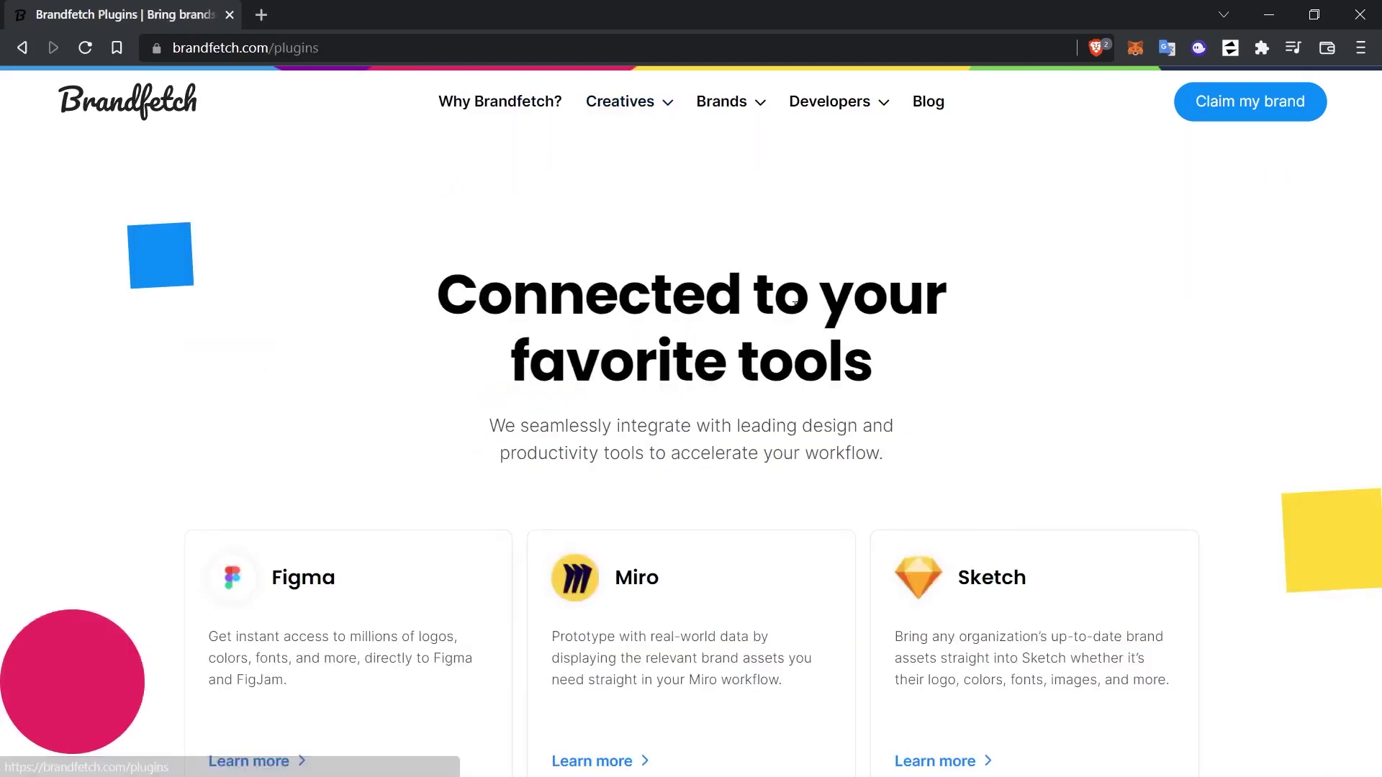
pyautogui.scroll(-4, 335, 351)
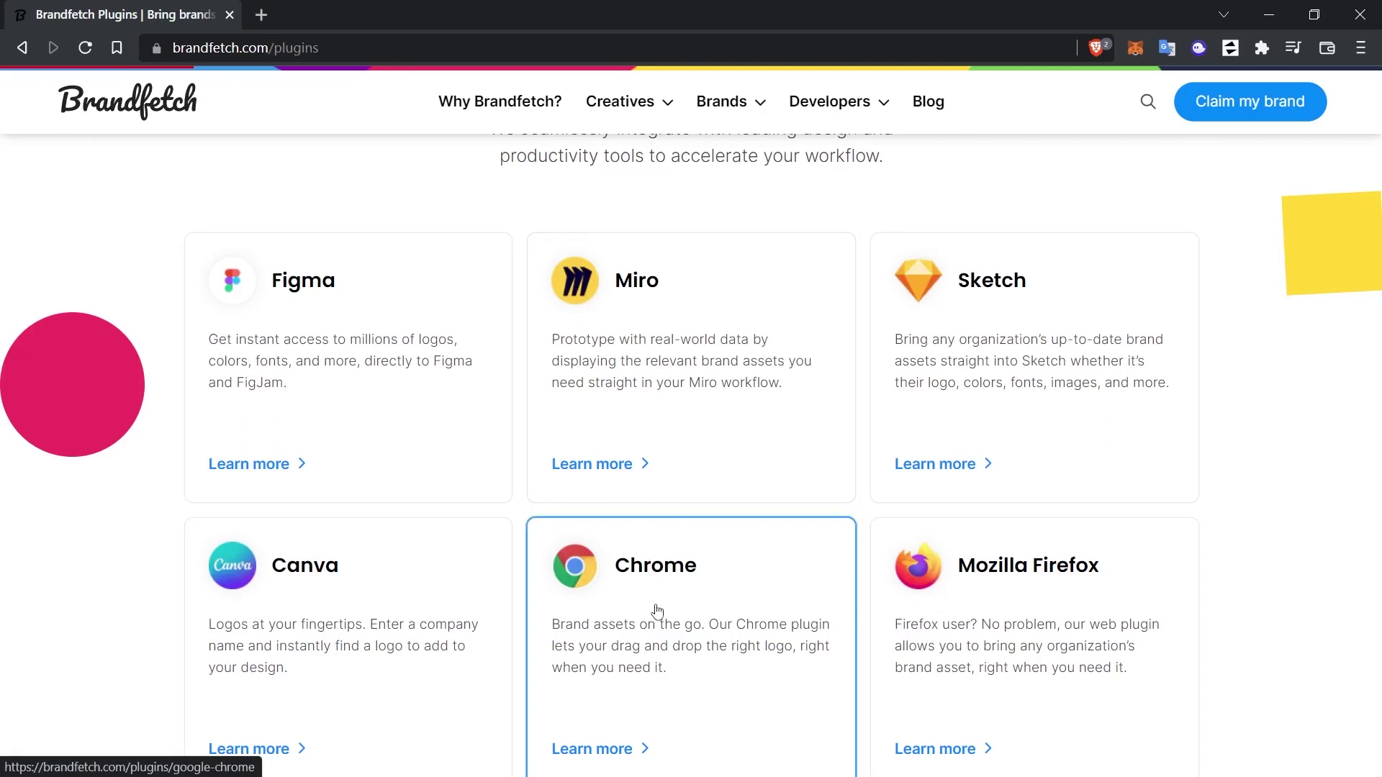
pyautogui.scroll(-5, 657, 611)
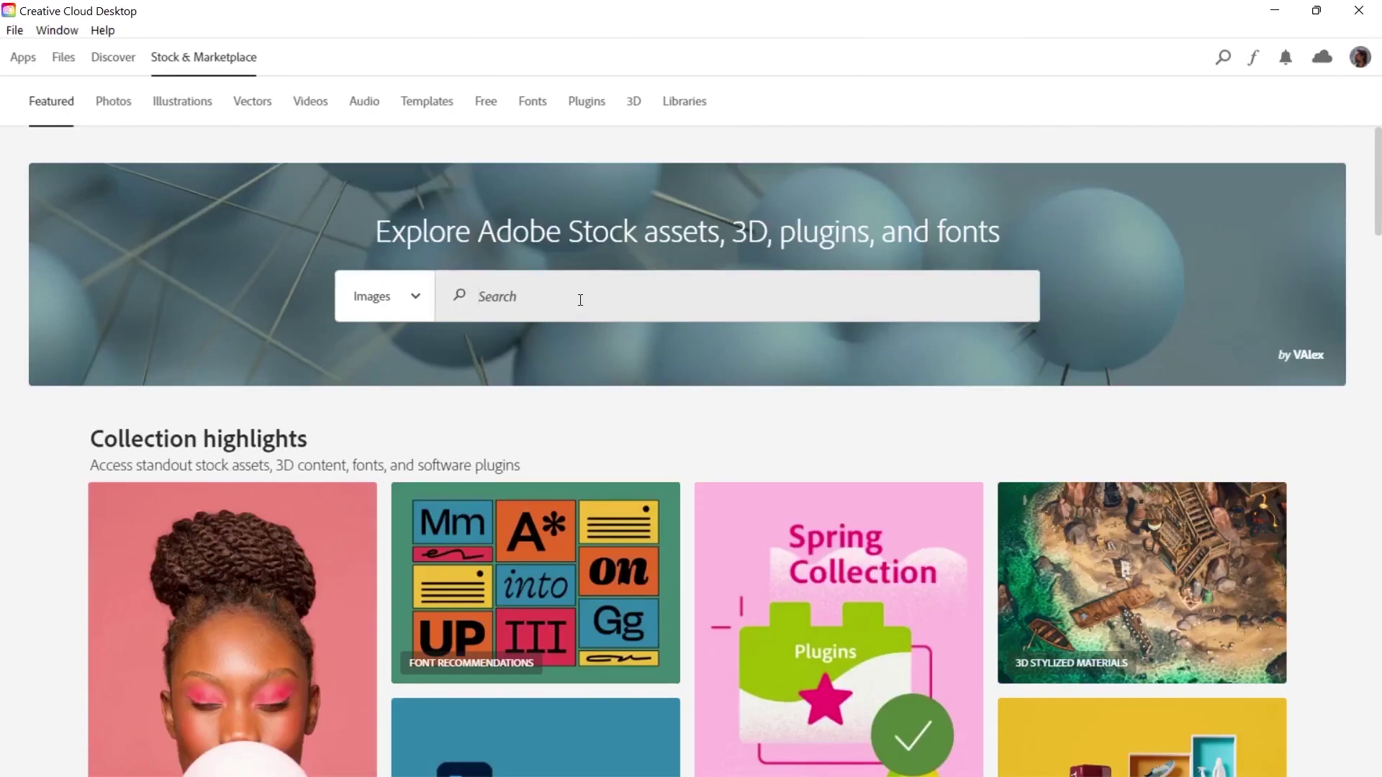
# - Search the marketplace for 'brandfetch' under Plugins and install Brandfetch for Photoshop
pyautogui.write('brandfetch')
pyautogui.click(385, 296)
pyautogui.click(391, 435)
pyautogui.press('Return')
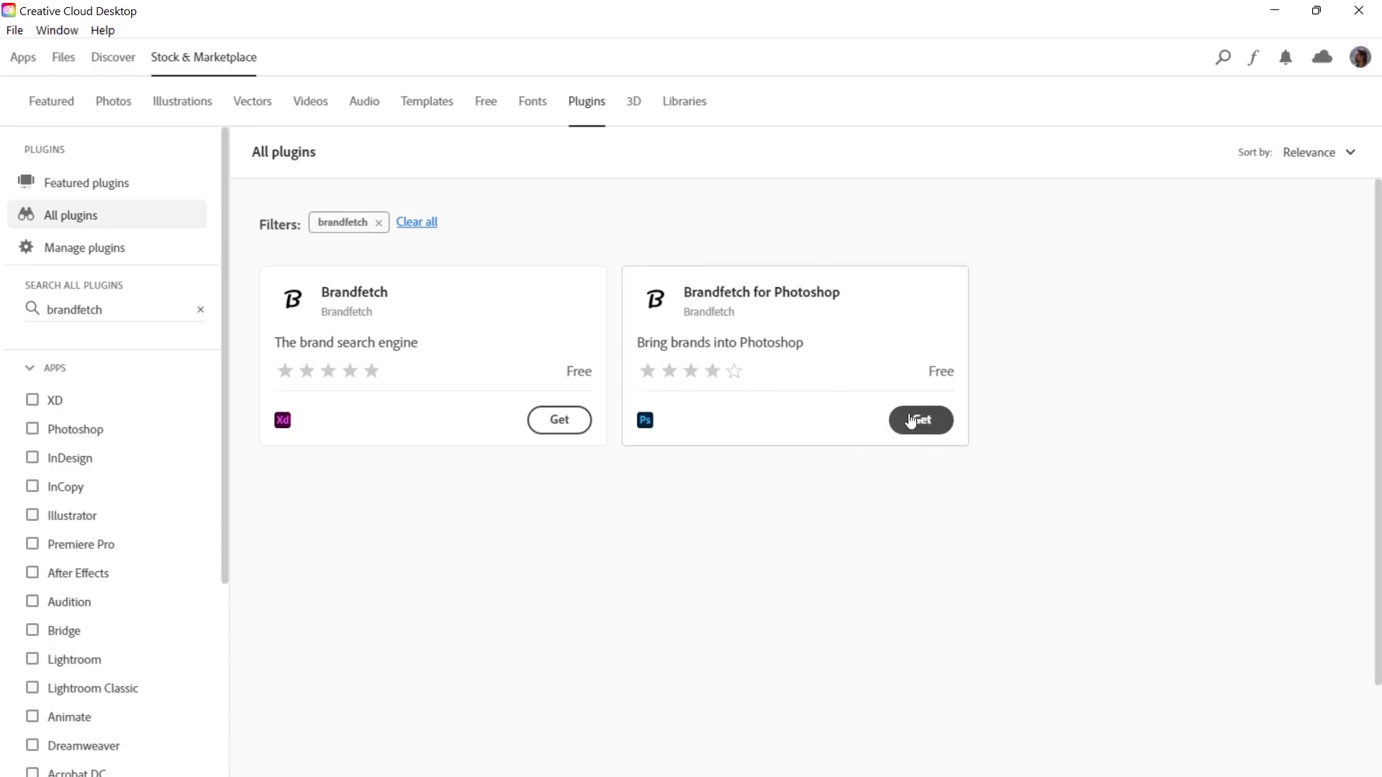
pyautogui.click(912, 429)
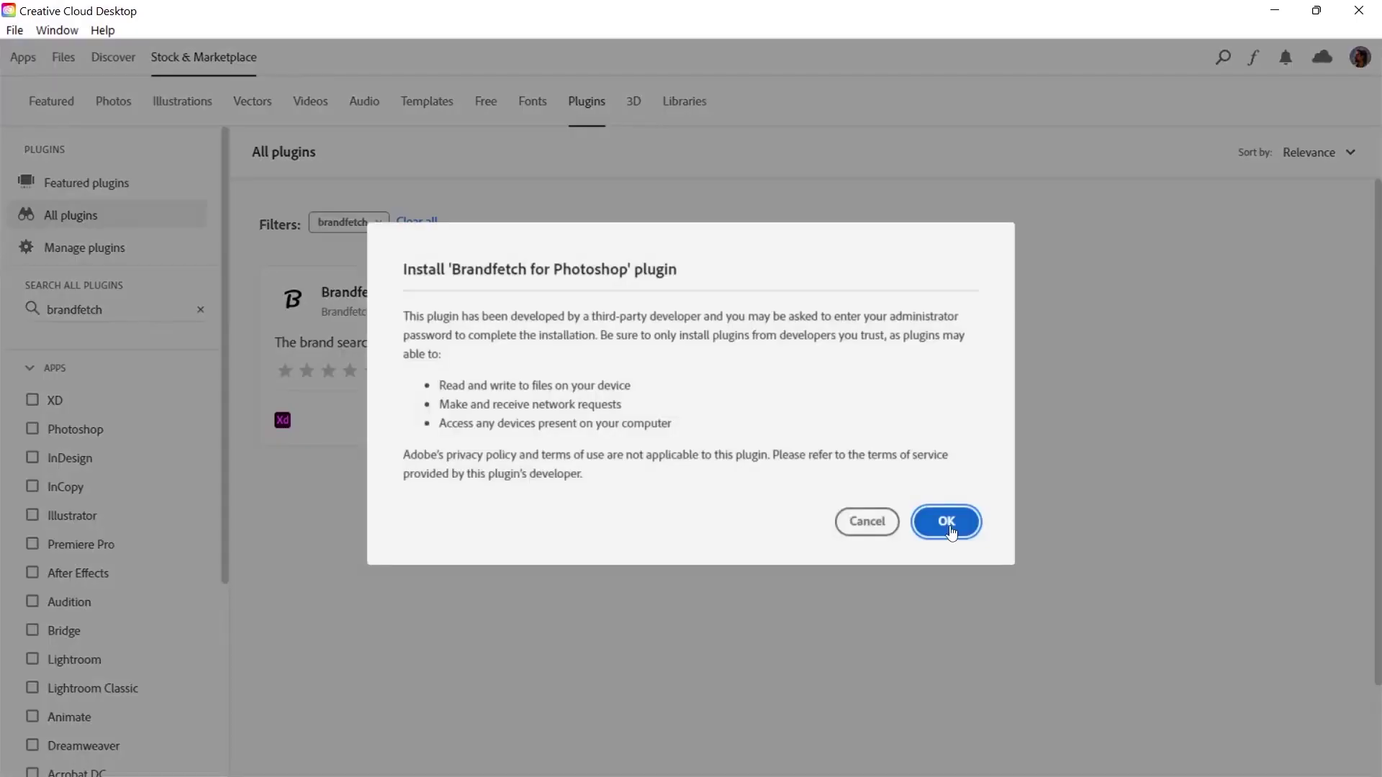
pyautogui.click(948, 525)
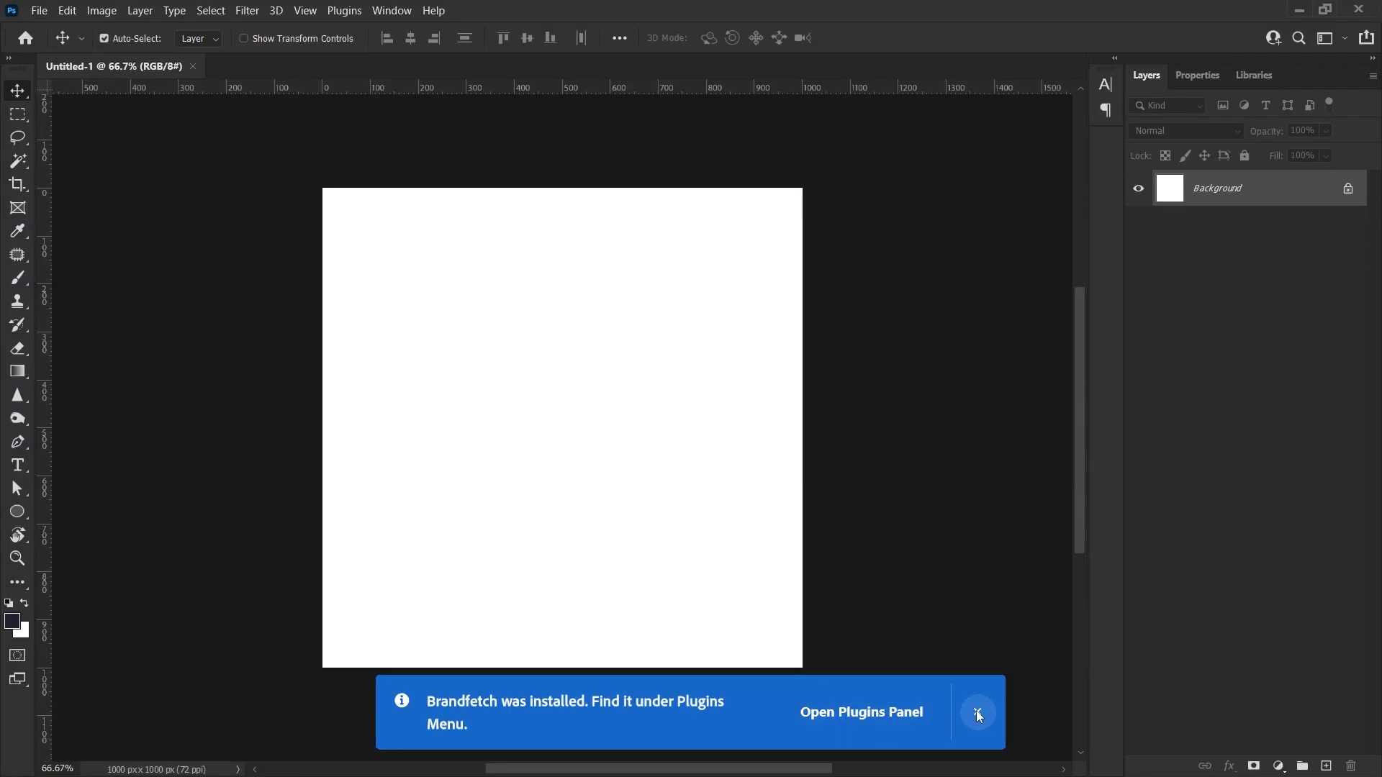
# - Launch Plugins > Brandfetch > Brandfetch, dismiss the welcome dialog, and dock the panel beside Layers
pyautogui.click(977, 712)
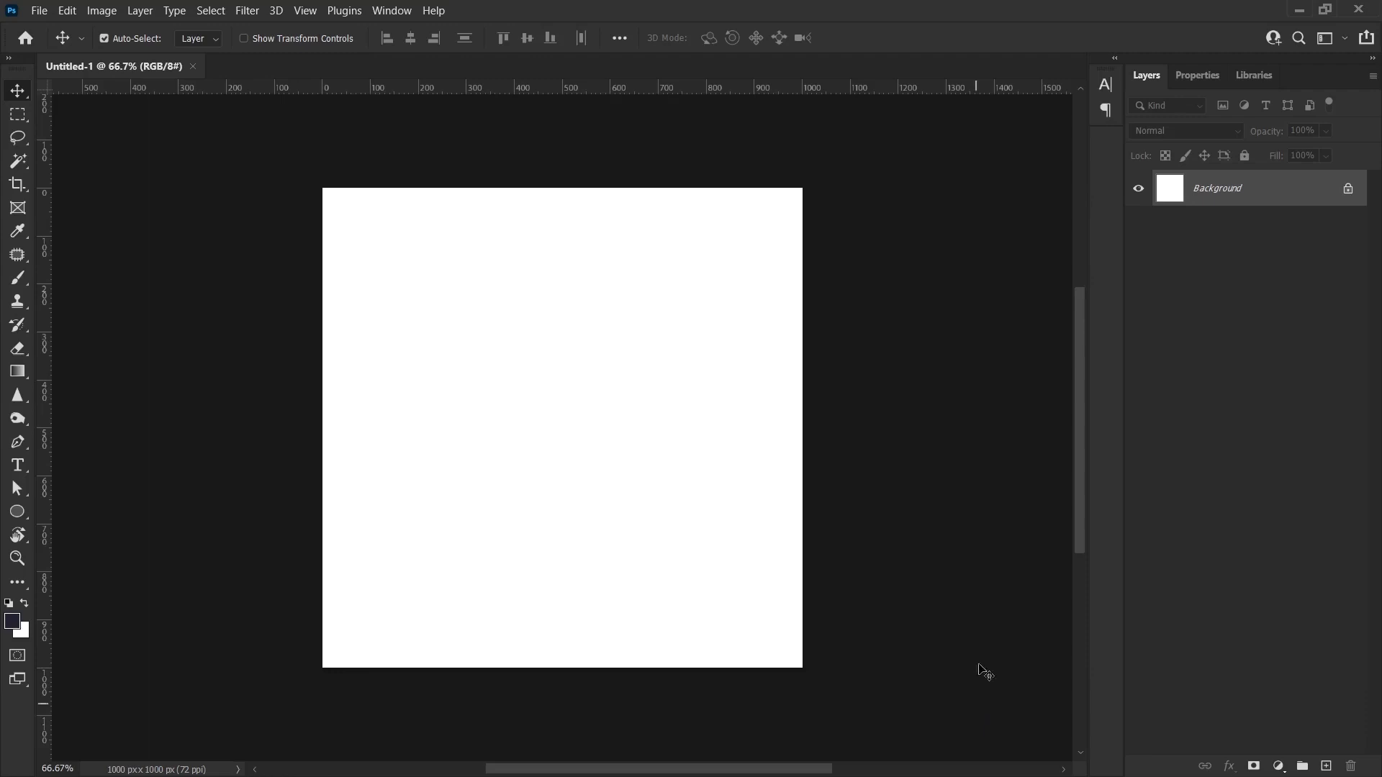
pyautogui.click(369, 12)
pyautogui.click(369, 12)
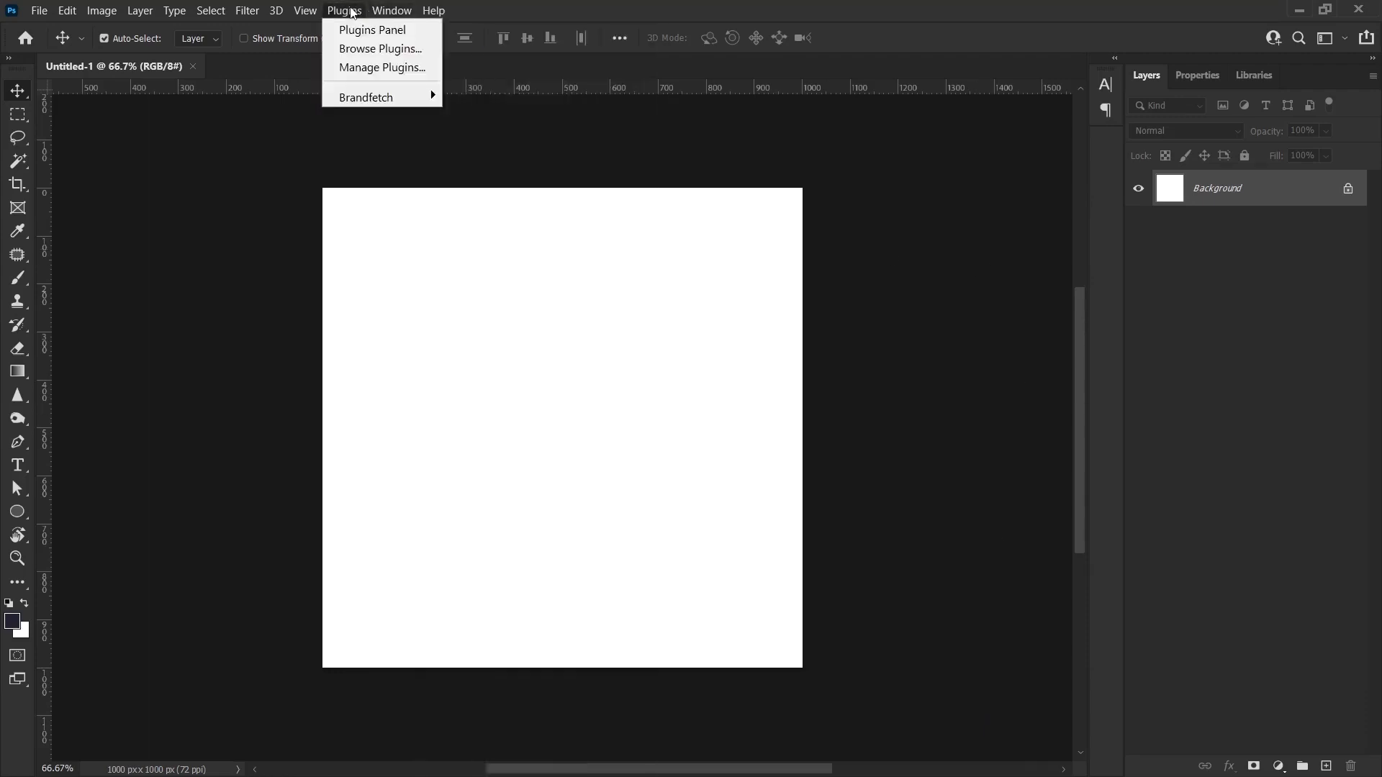
pyautogui.click(353, 12)
pyautogui.moveTo(361, 103)
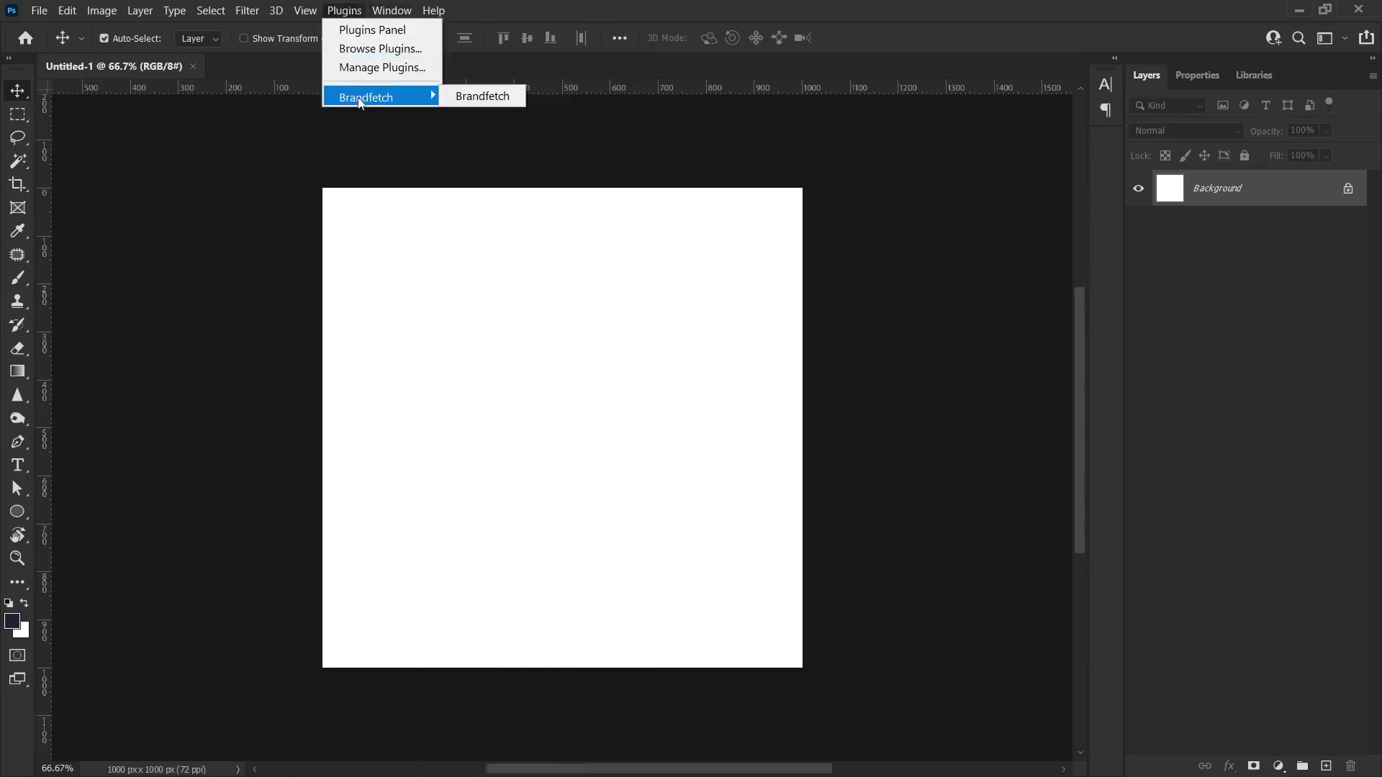
pyautogui.click(482, 99)
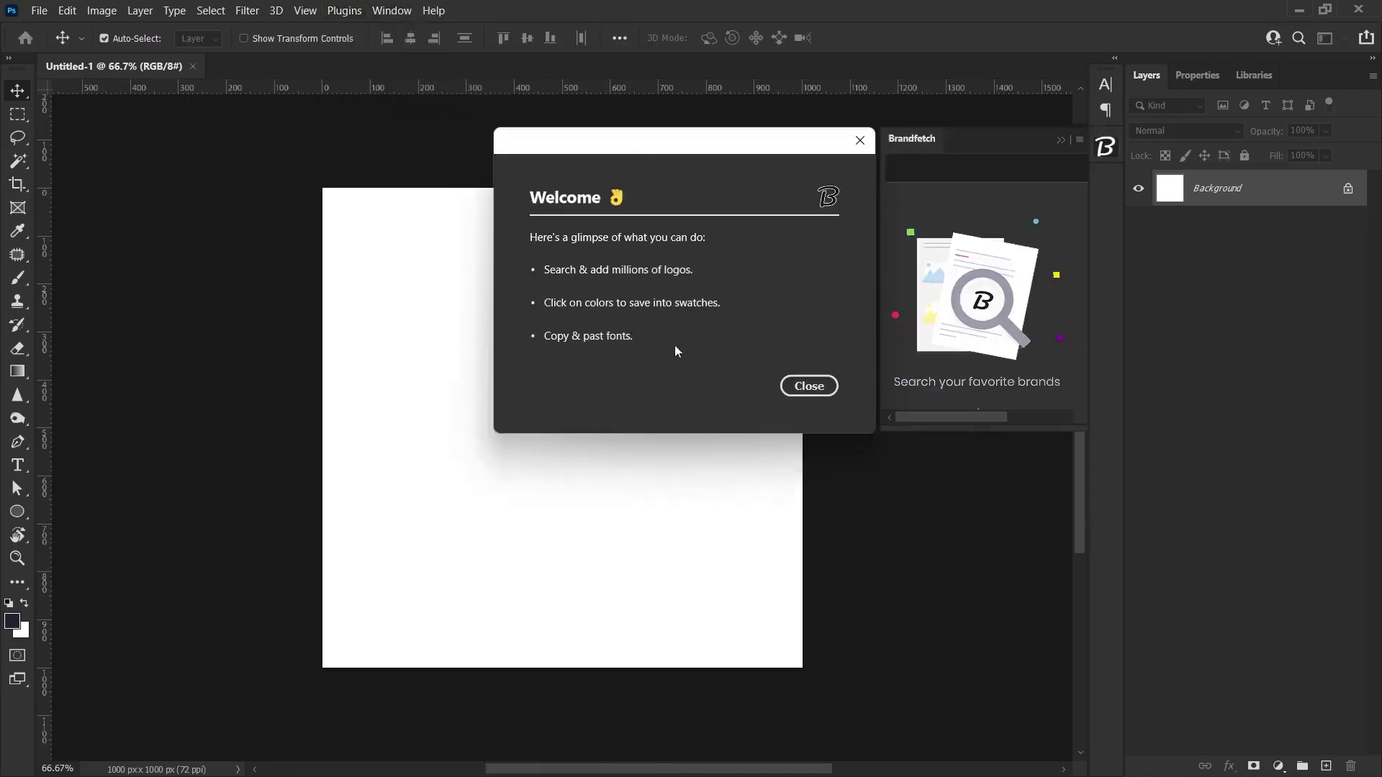
pyautogui.click(808, 389)
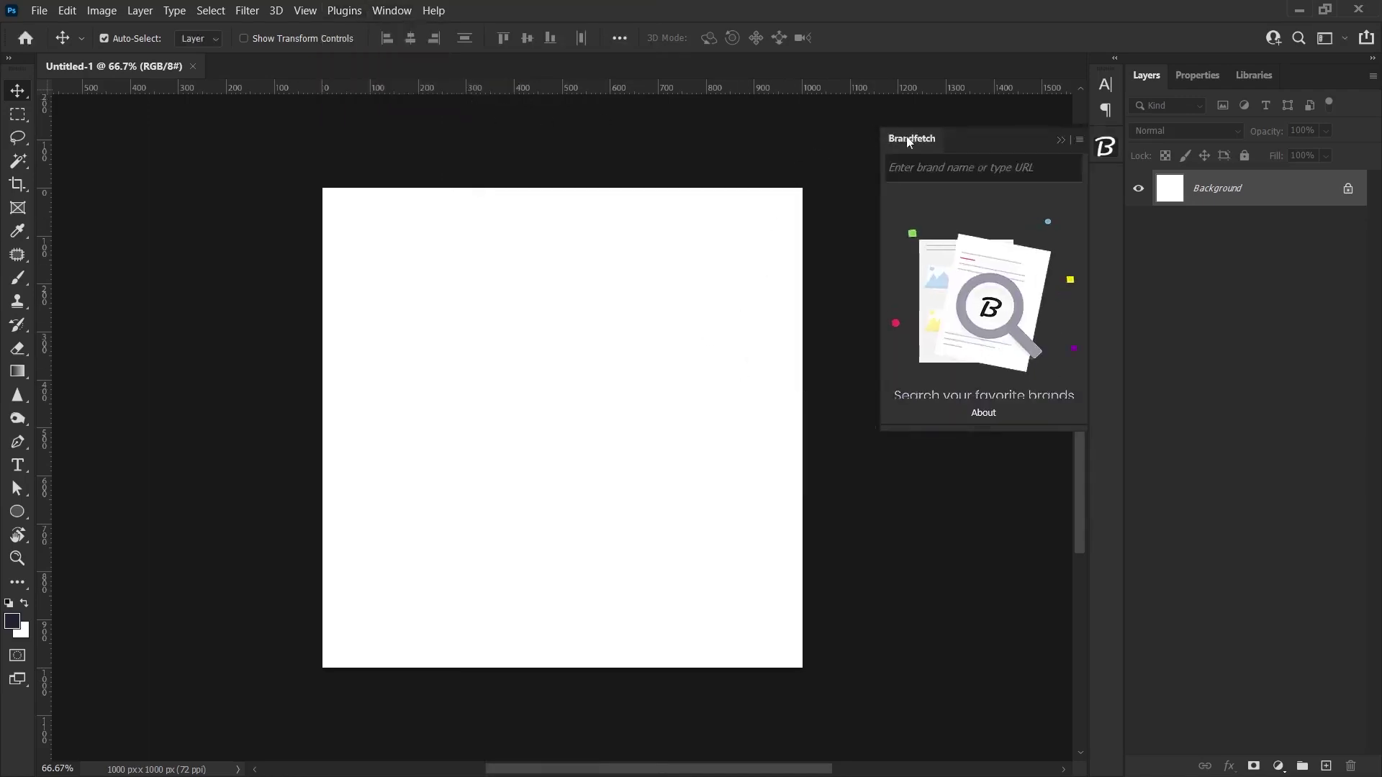
pyautogui.moveTo(909, 141); pyautogui.dragTo(1205, 101)
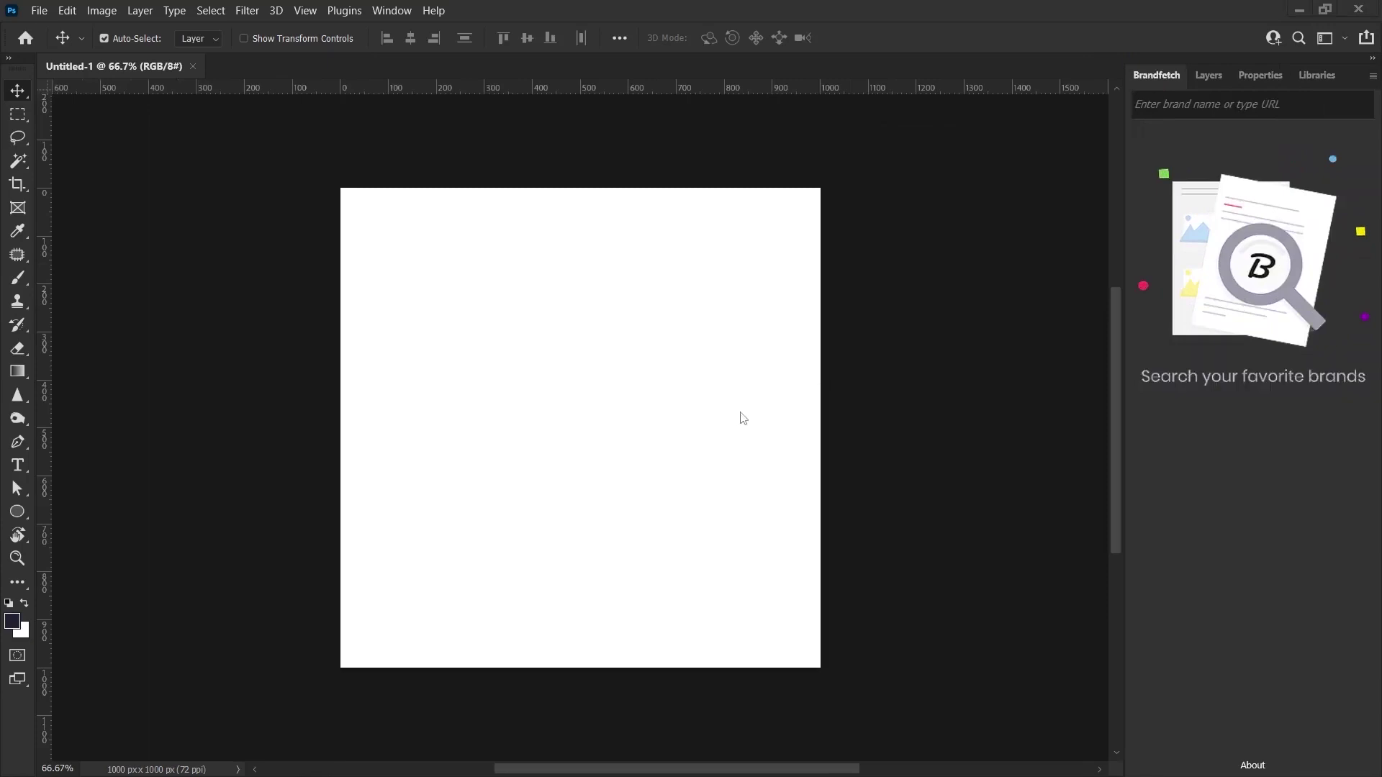
# - Search Brandfetch for 'twitter' and open Twitter's brand assets
pyautogui.click(1224, 104)
pyautogui.write('t')
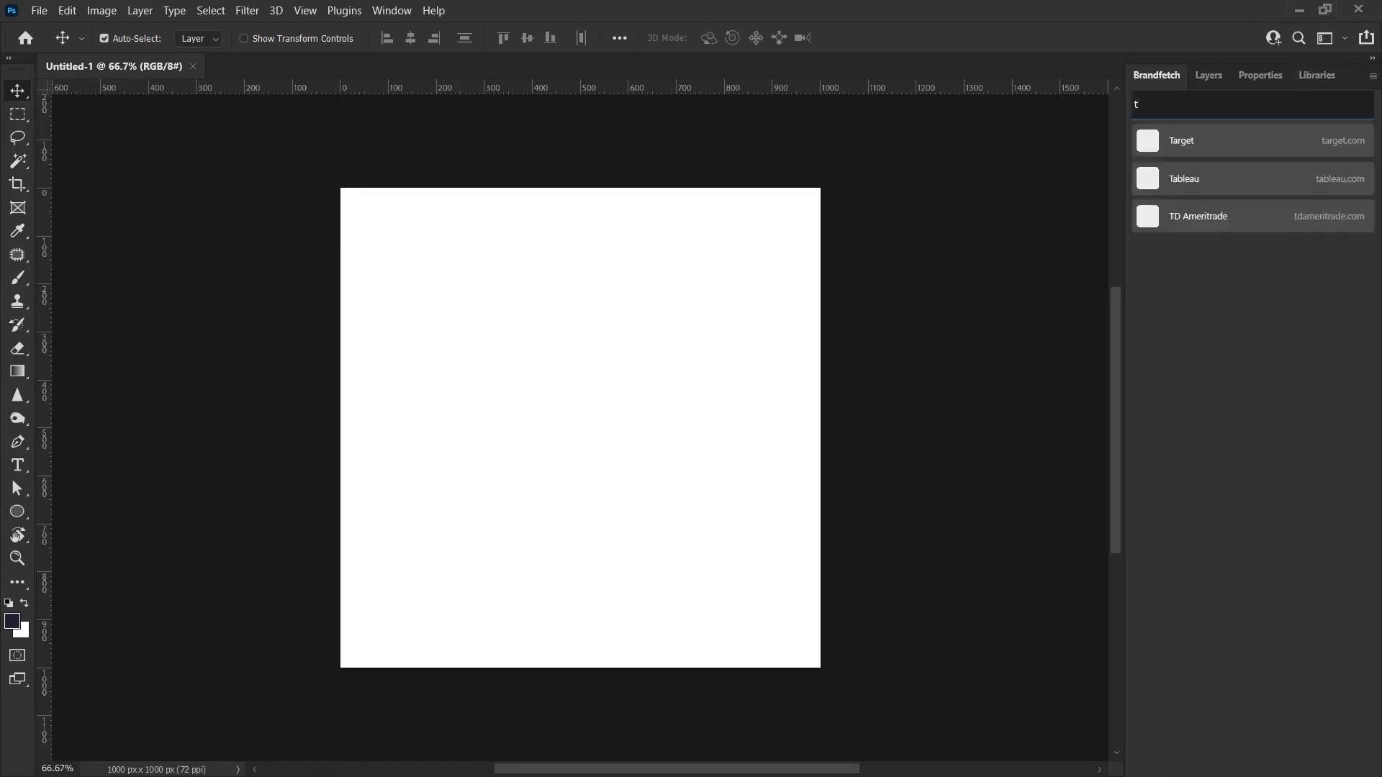
pyautogui.write('witter')
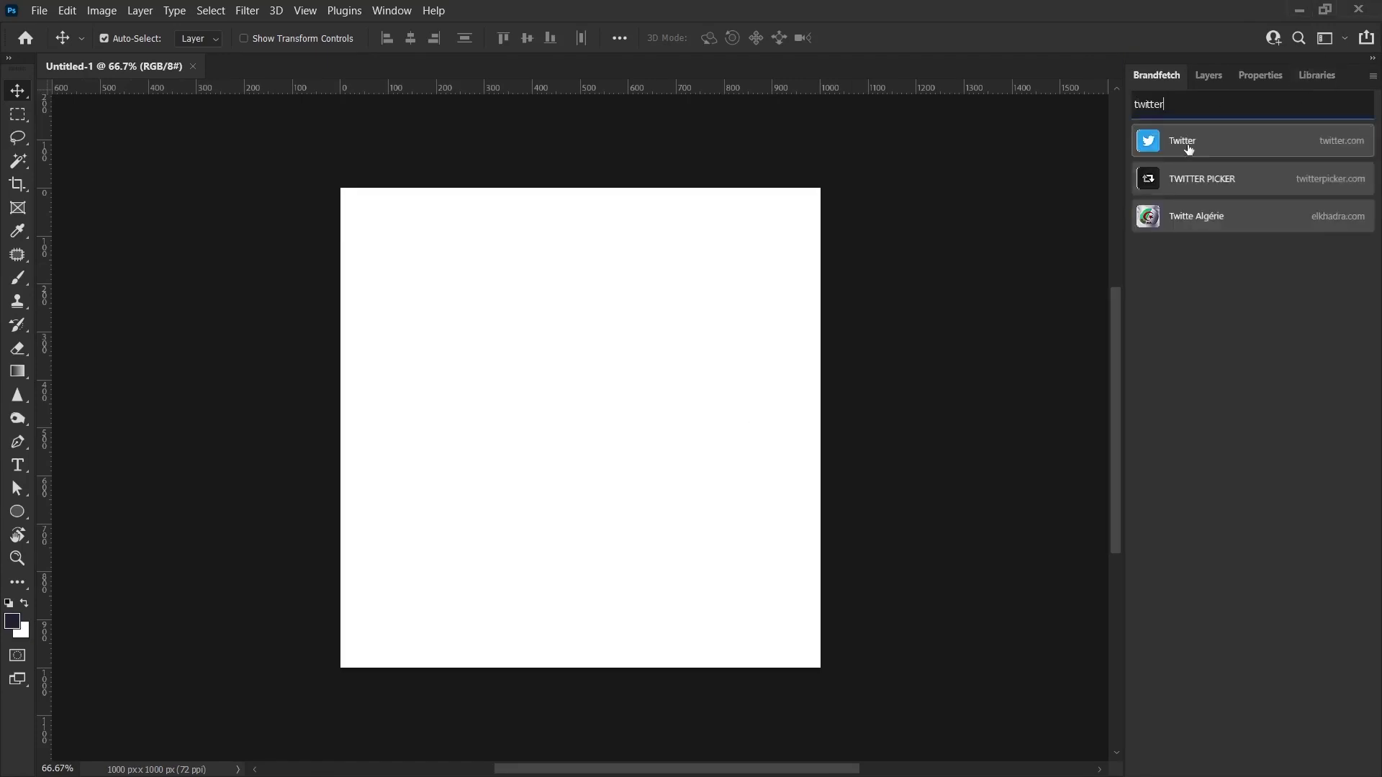
pyautogui.click(1179, 148)
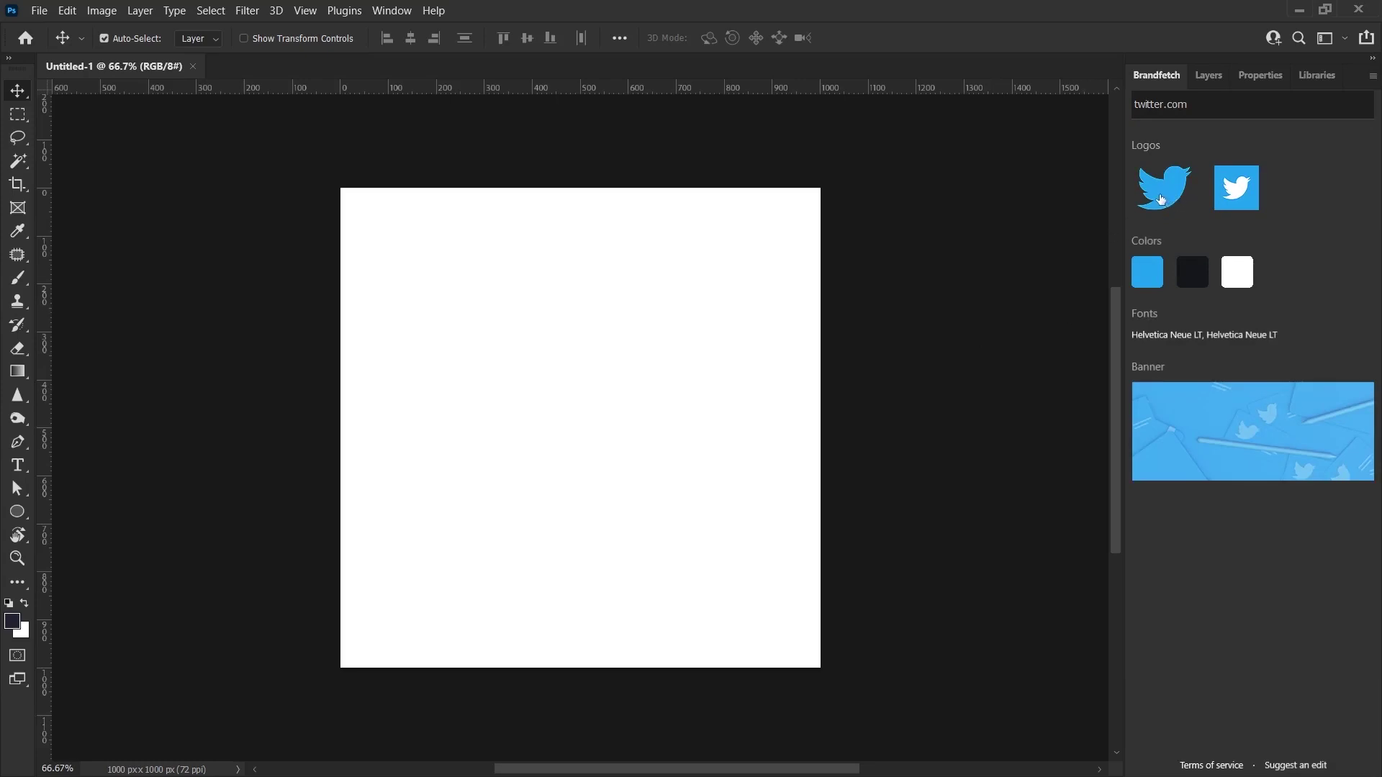
# - Place the Twitter bird logo on the left and the square Twitter icon on the right
pyautogui.click(1170, 193)
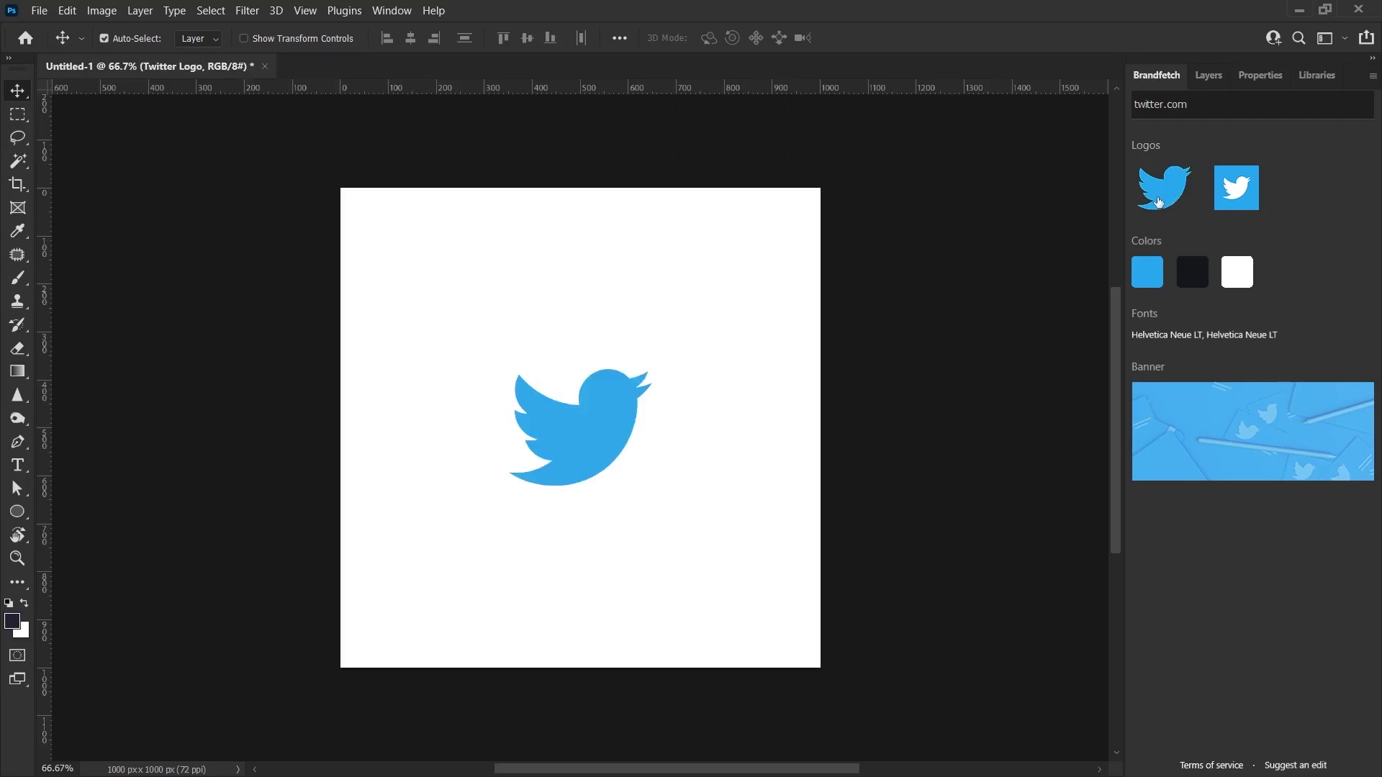
pyautogui.moveTo(591, 432); pyautogui.dragTo(462, 432)
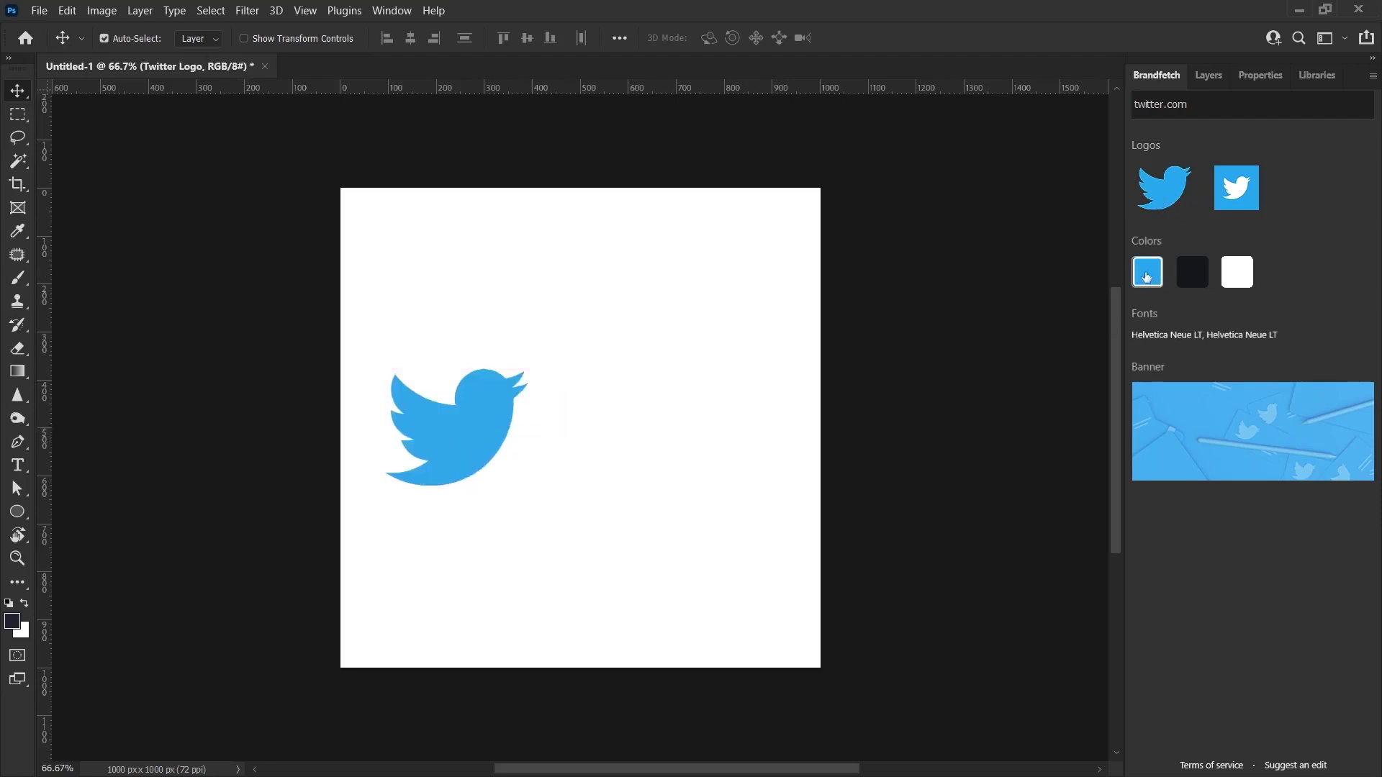
pyautogui.click(1237, 188)
pyautogui.moveTo(568, 481); pyautogui.dragTo(664, 479)
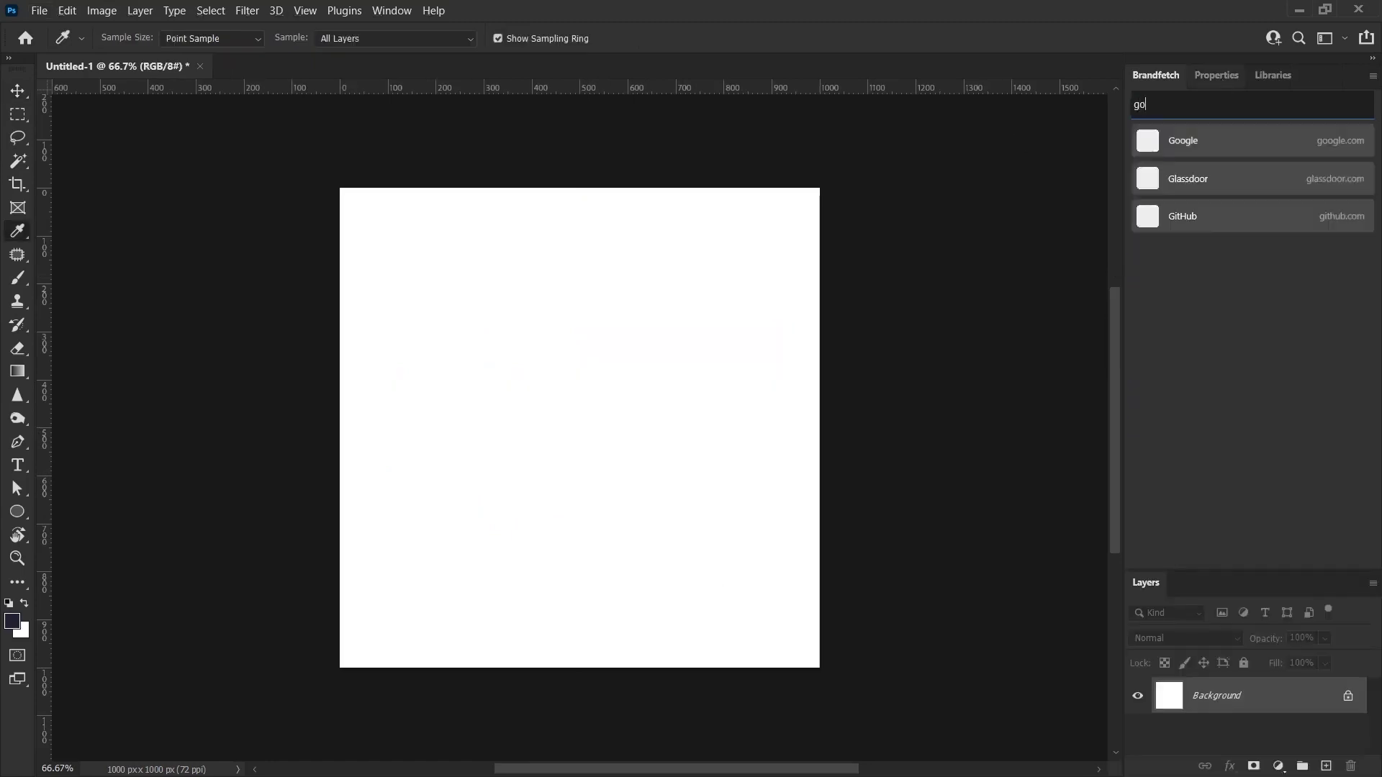
# - Search 'google' in Brandfetch and place the Google wordmark on the canvas
pyautogui.write('ogle')
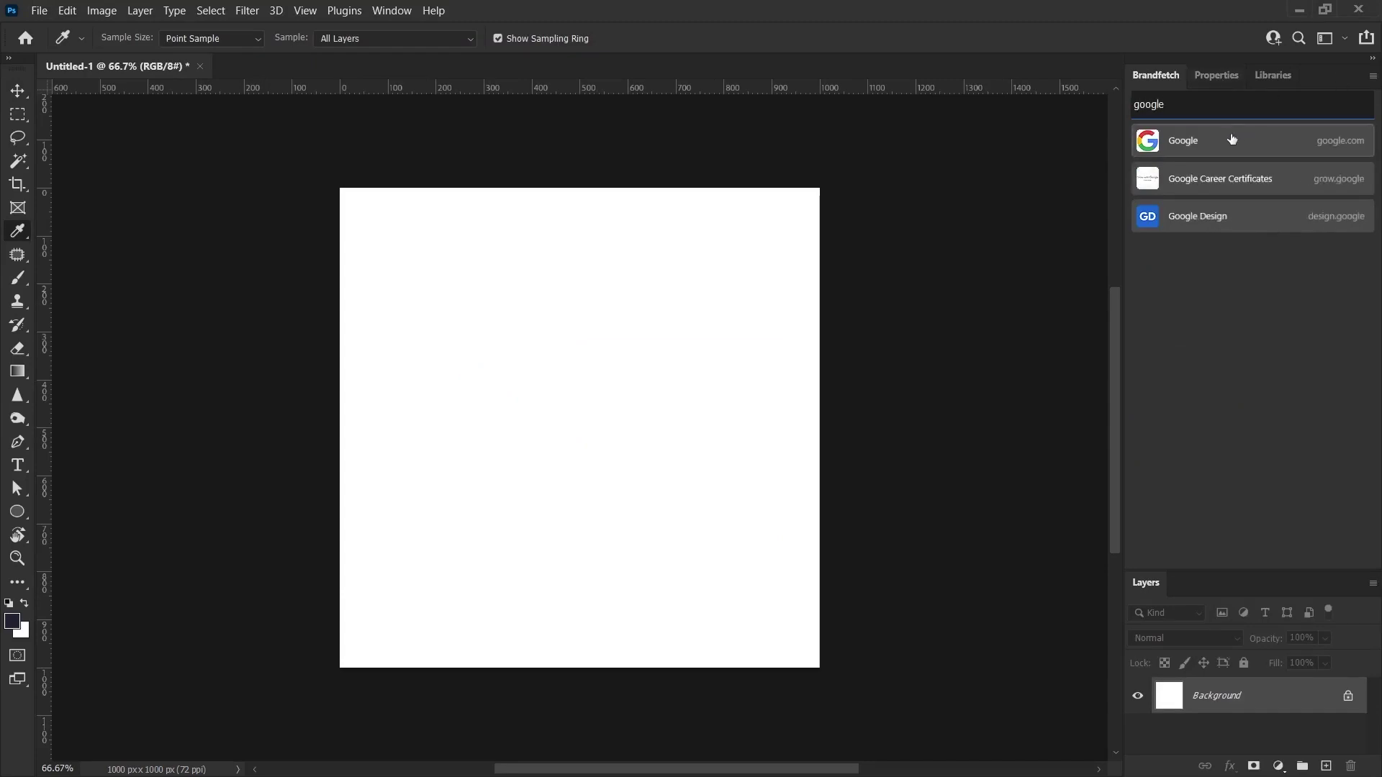
pyautogui.click(1232, 139)
pyautogui.click(1216, 200)
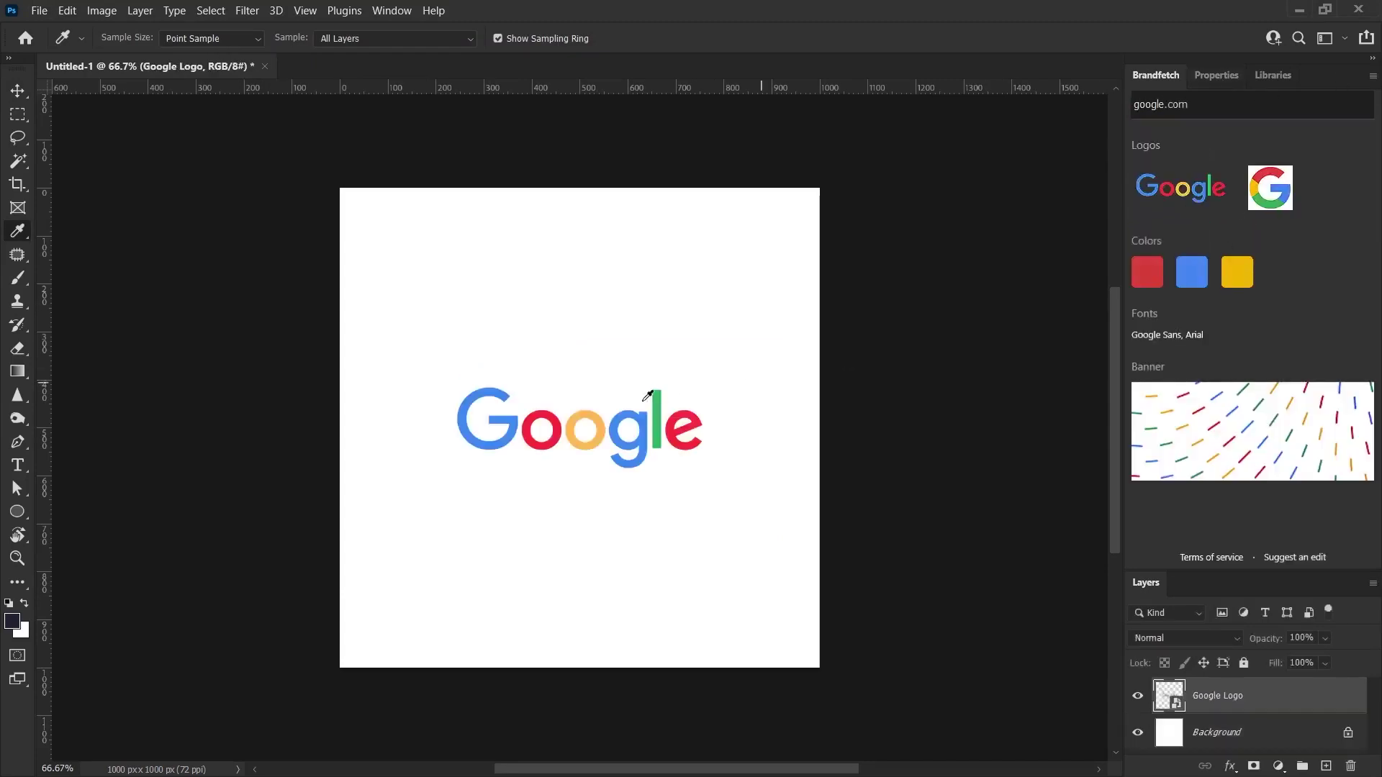
# - Replace the search with 'instagram.com', load the Instagram brand, and switch to the Move tool
pyautogui.click(1219, 101)
pyautogui.write('instagram.com')
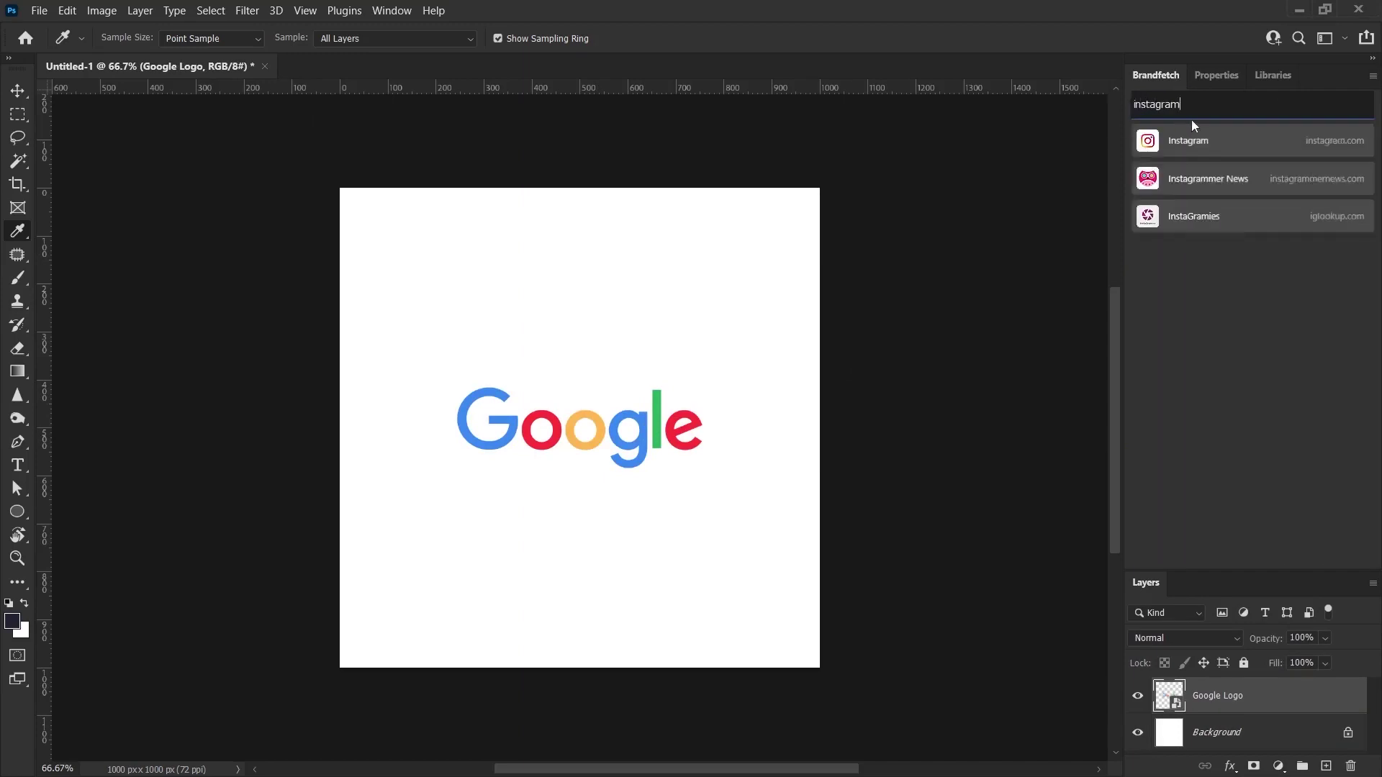
pyautogui.click(1171, 146)
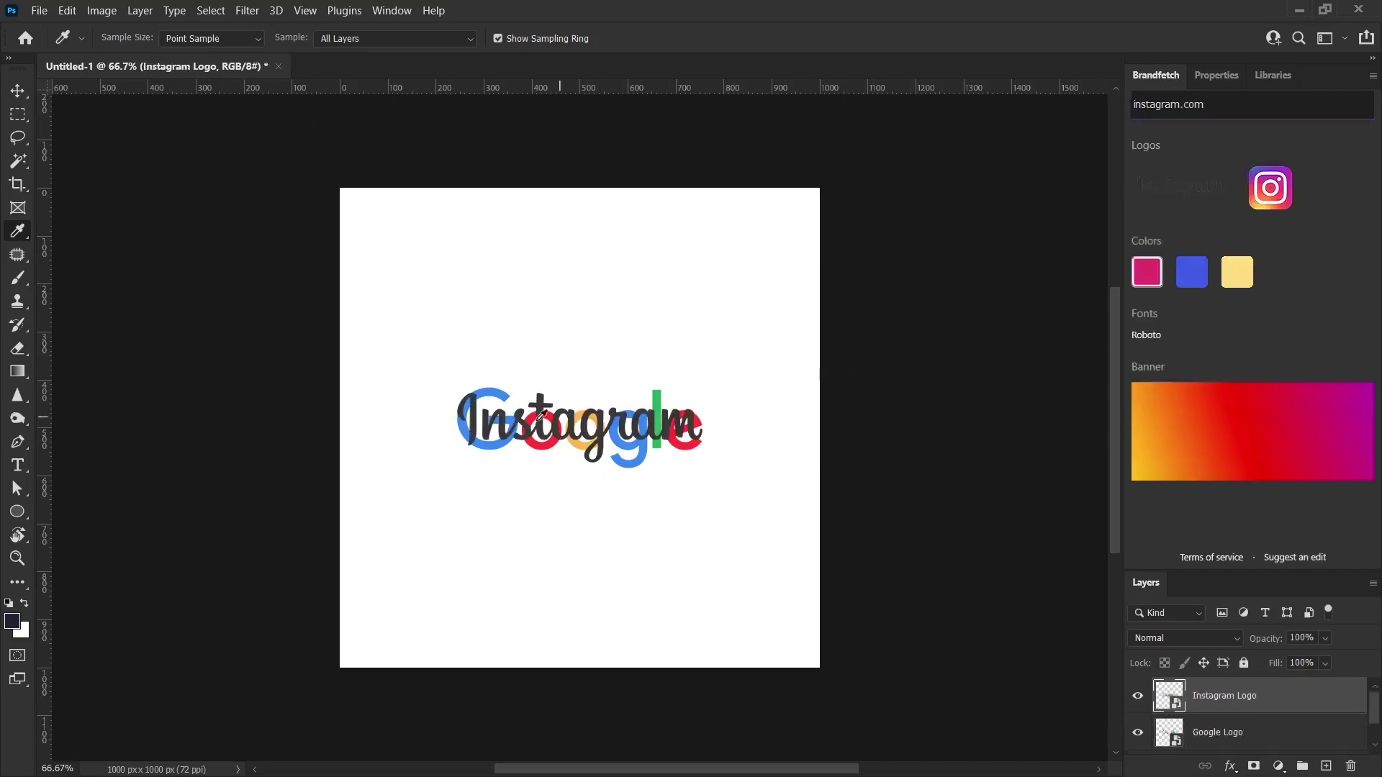
pyautogui.press('v')
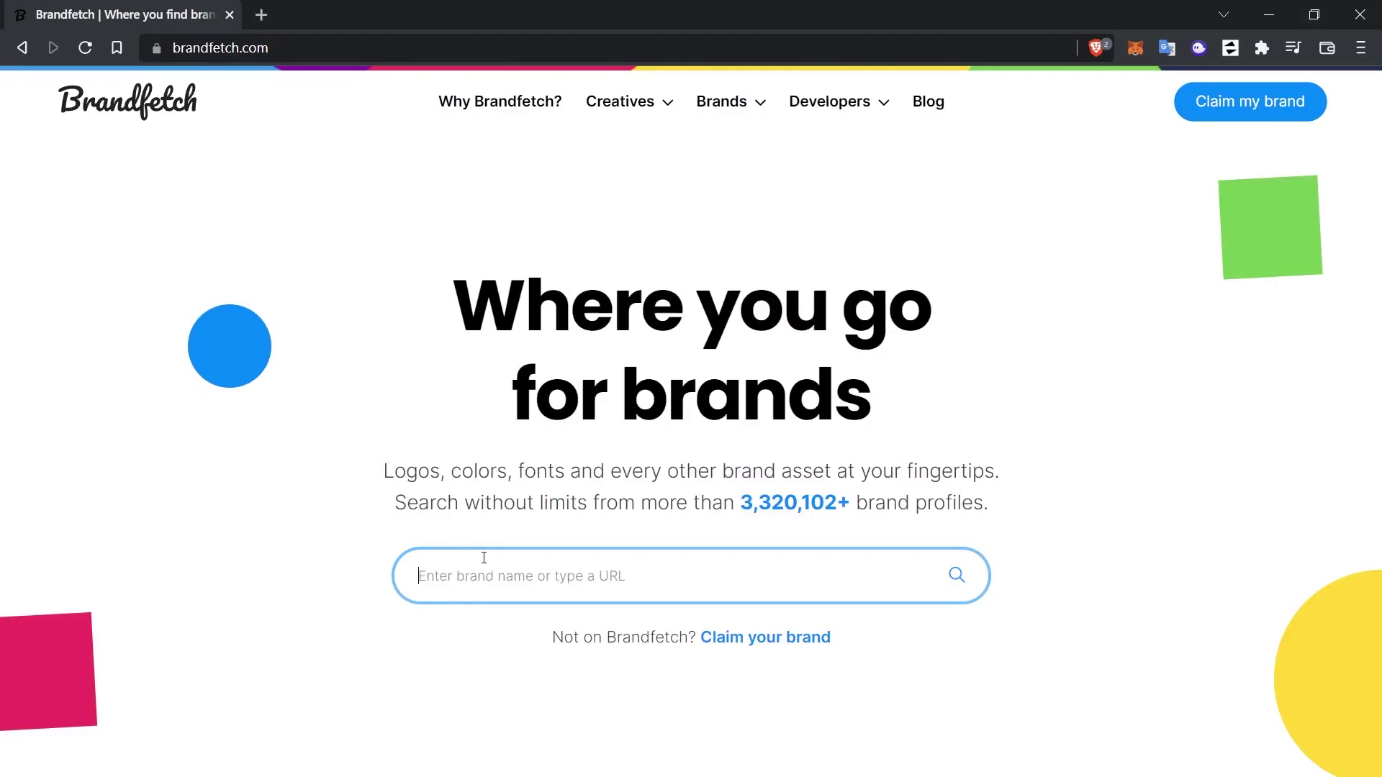
# - Search 'google' on brandfetch.com, open the Symbol logo asset, and copy its SVG embed link
pyautogui.write('google')
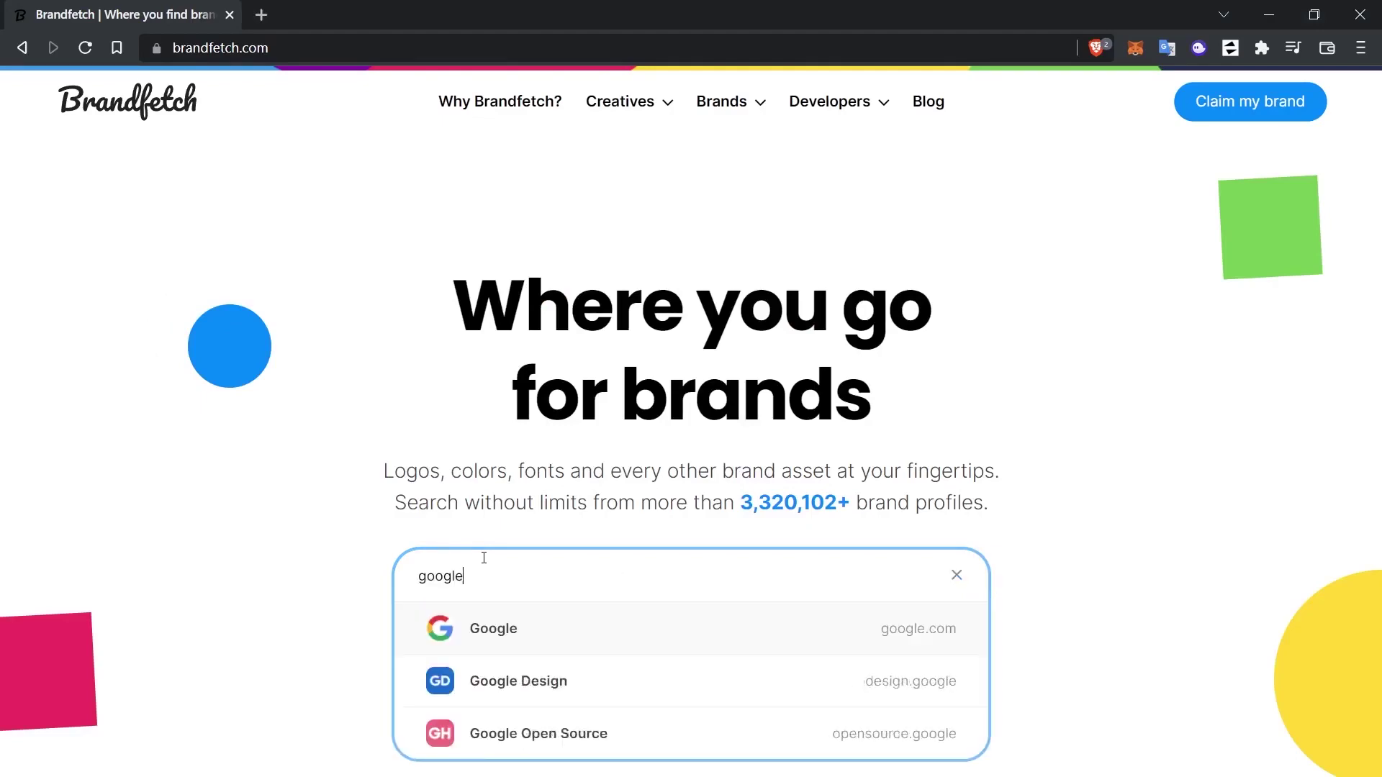
pyautogui.press('Return')
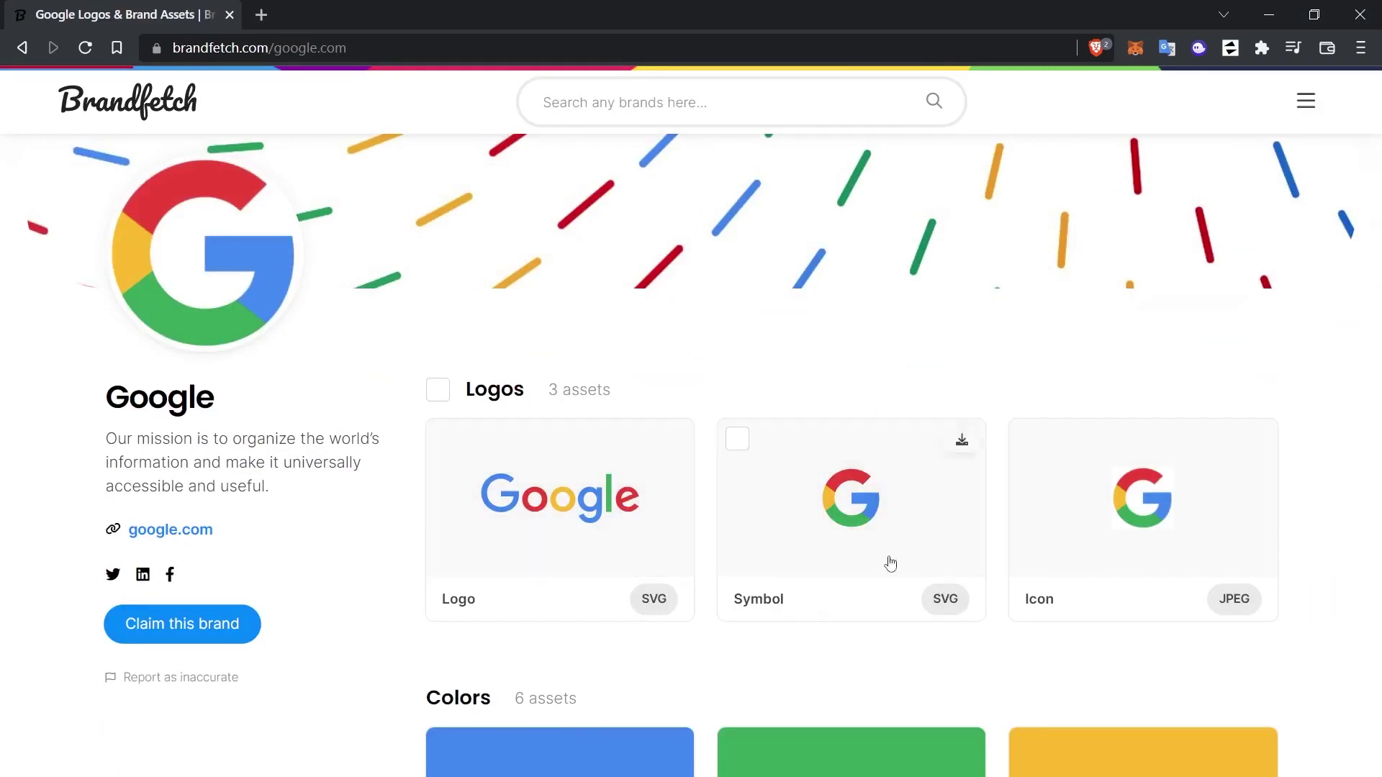
pyautogui.click(786, 533)
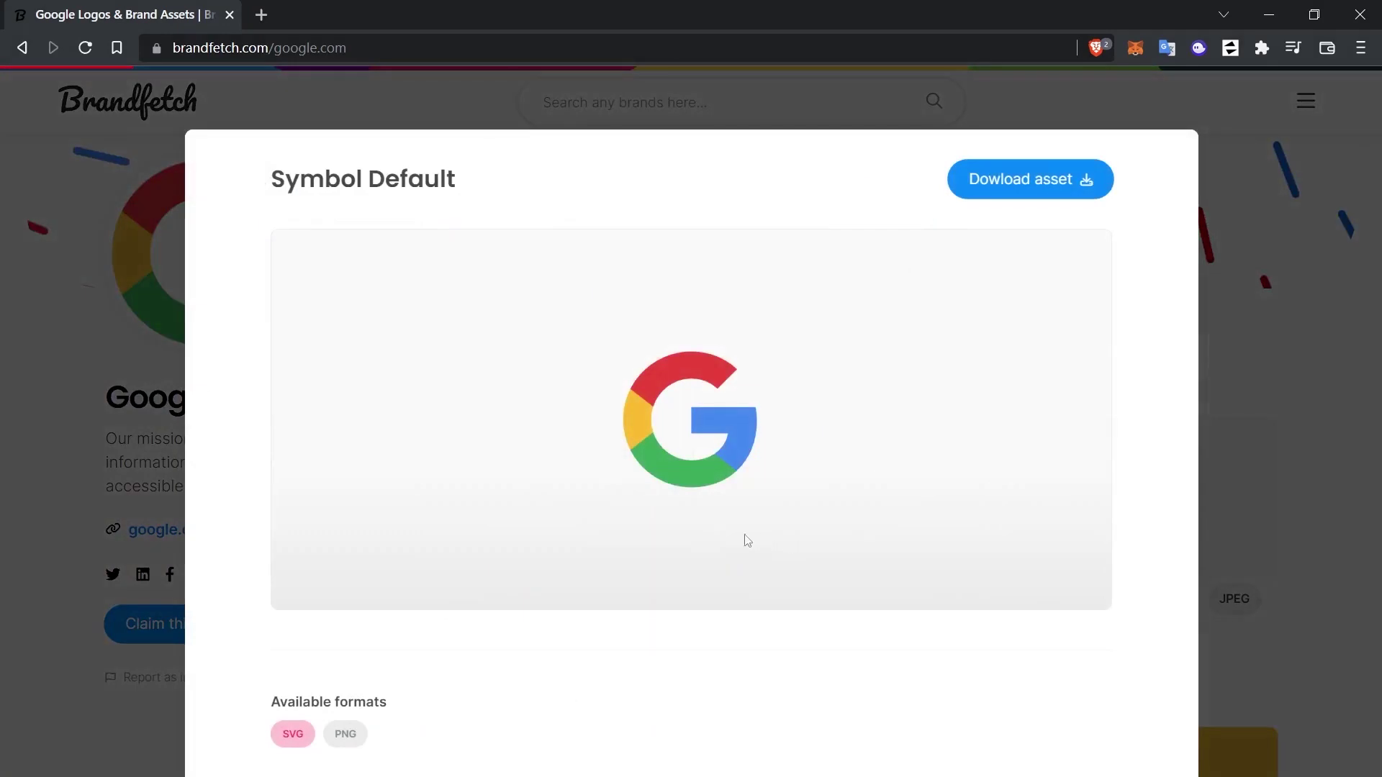
pyautogui.scroll(-4, 680, 496)
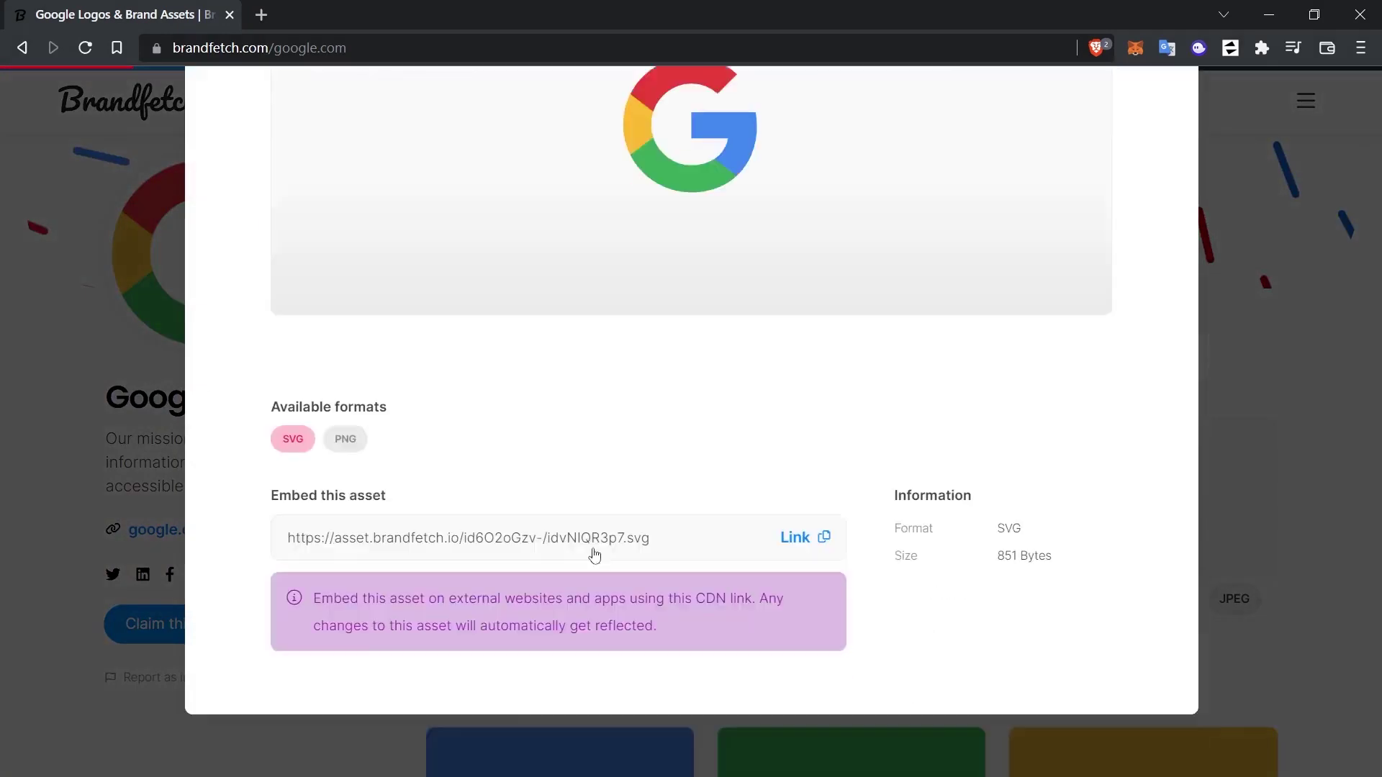
pyautogui.click(794, 539)
pyautogui.hotkey('alt', 'Tab')
# - Open the pasted Google Symbol SVG link rasterized at 800 px and centre it on Untitled-1
pyautogui.hotkey('ctrl', 'o')
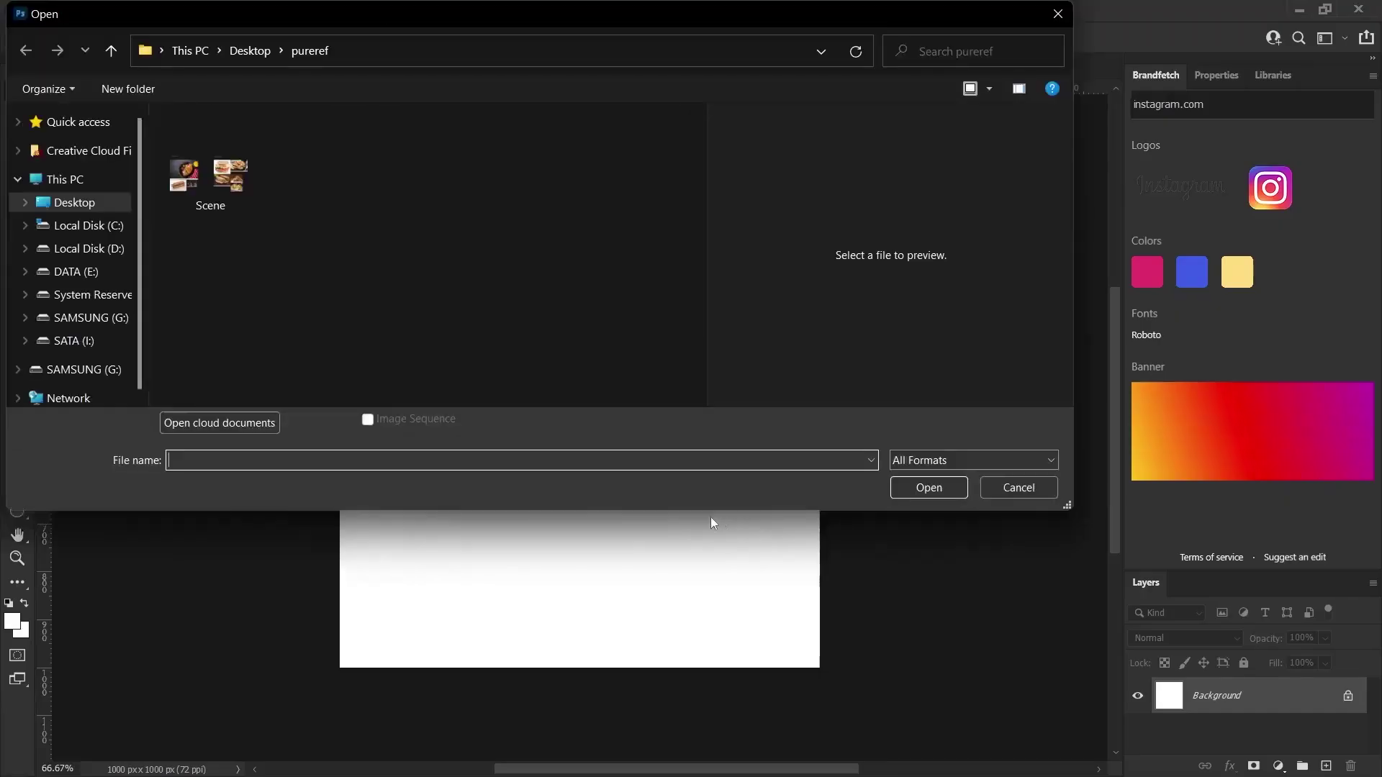
pyautogui.write('https://asset.brandfetch.io/id6O2oGzv-/idvNIQR3p7.svg')
pyautogui.click(944, 485)
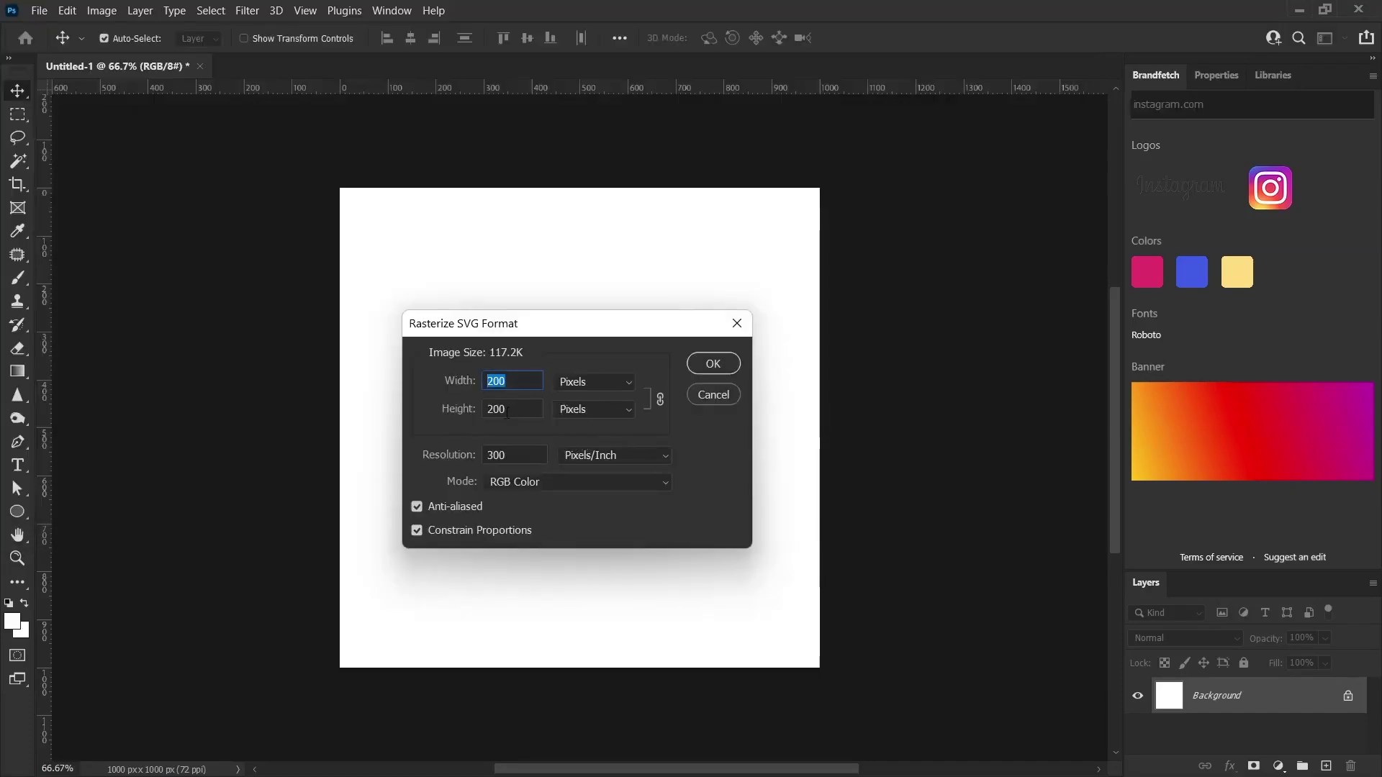
pyautogui.write('800')
pyautogui.click(712, 364)
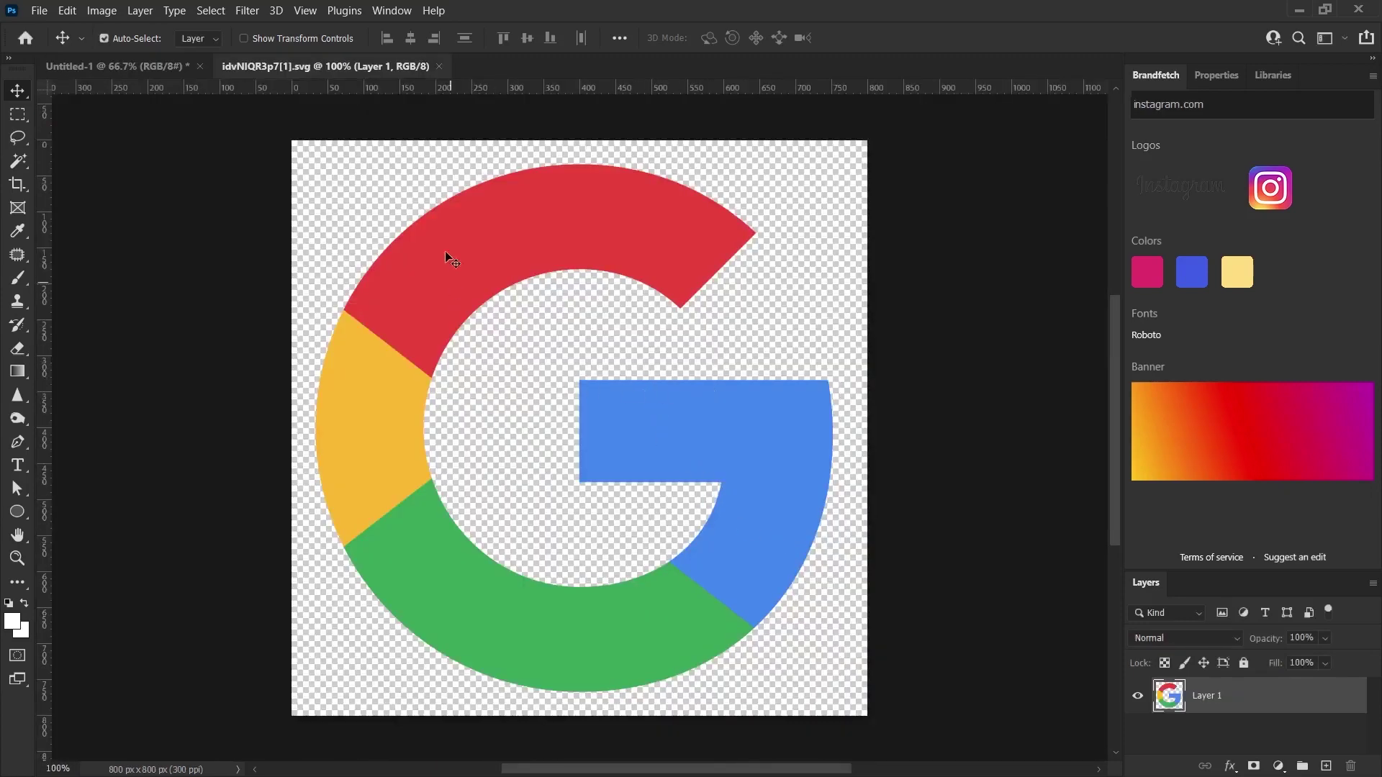
pyautogui.moveTo(528, 230); pyautogui.dragTo(120, 72)
pyautogui.moveTo(502, 439); pyautogui.dragTo(564, 591)
# - Back in the browser, close the Symbol Default preview to reveal Google's three logo assets
pyautogui.hotkey('alt', 'Tab')
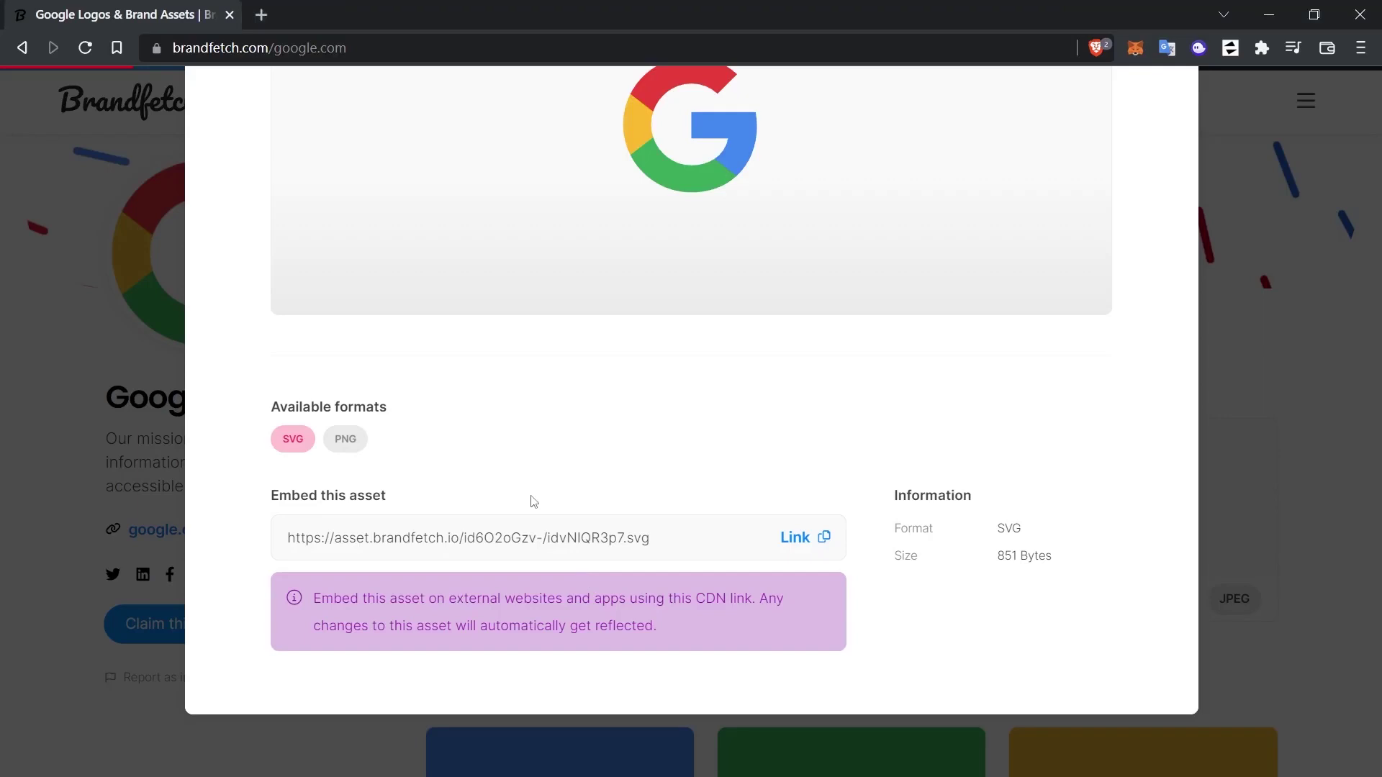
pyautogui.scroll(5, 566, 467)
pyautogui.click(1191, 180)
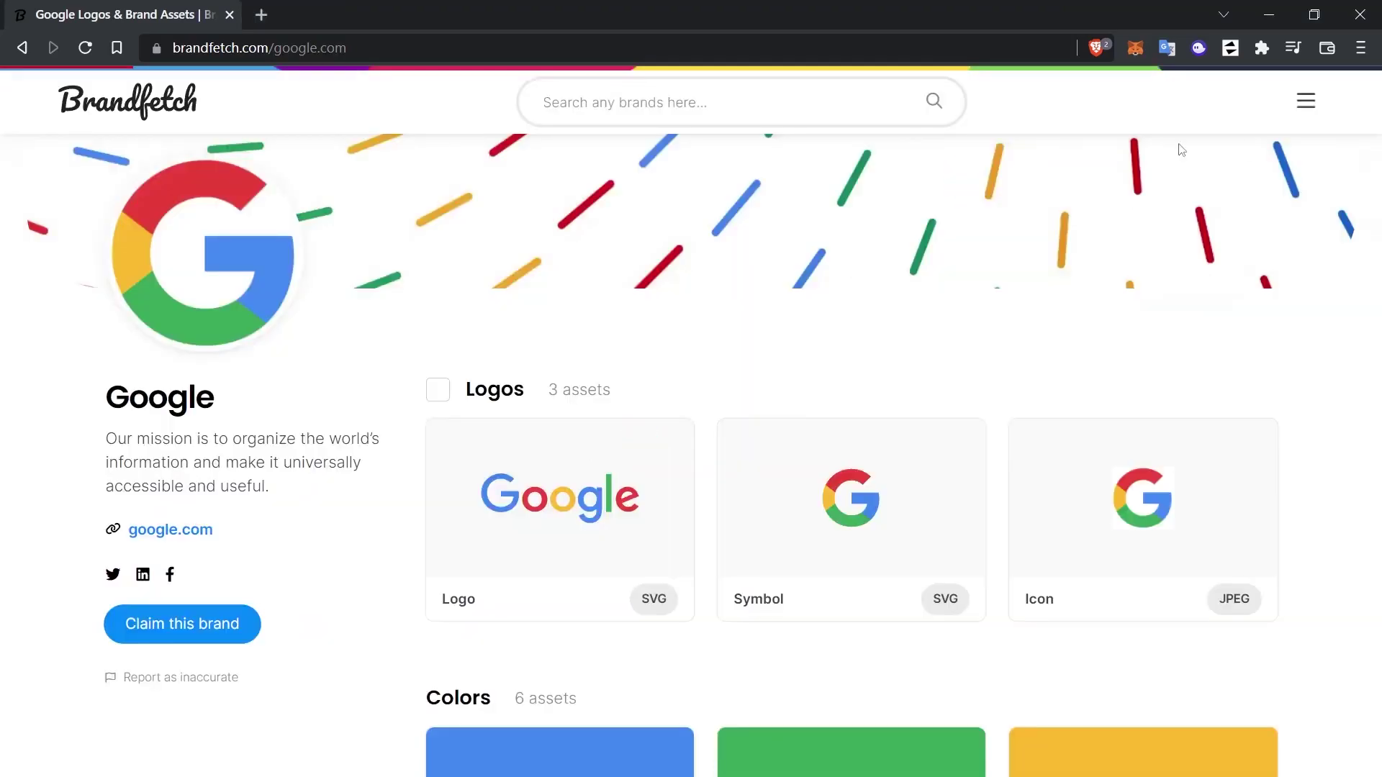